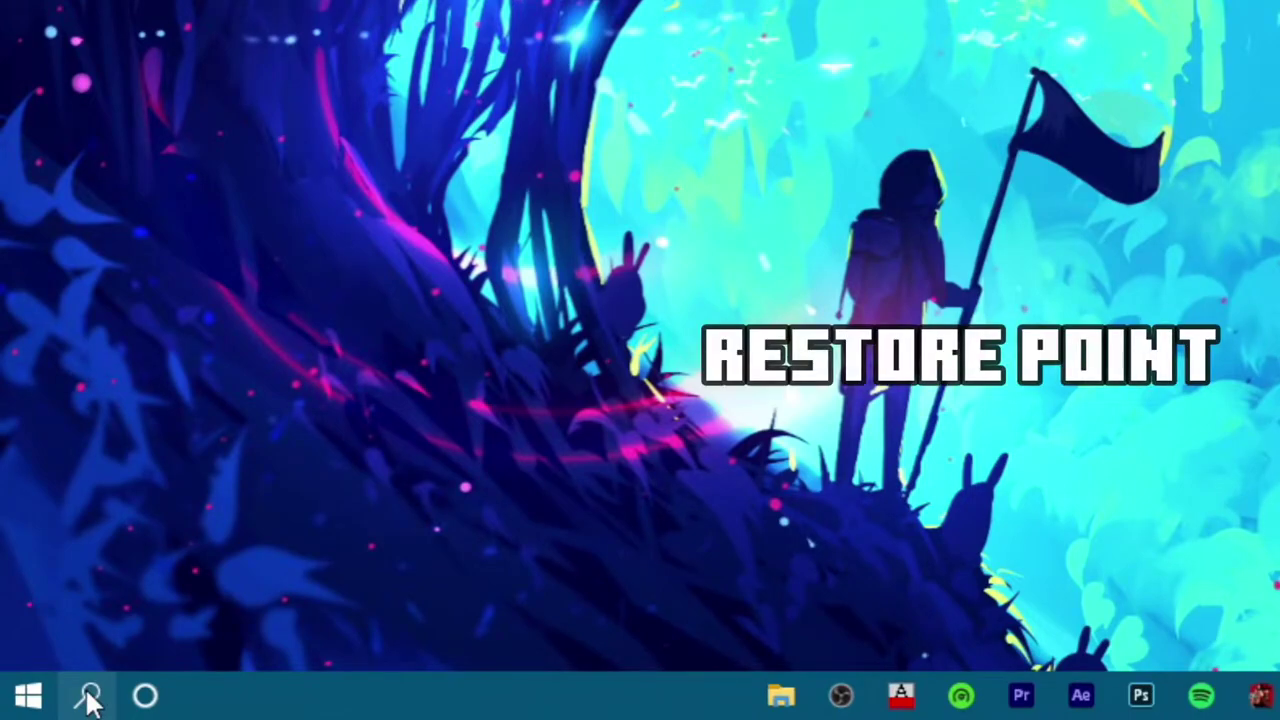
Turn on system protection for Local Disk (C:) with a 2% (2.36 GB) usage cap
left_click(91, 692)
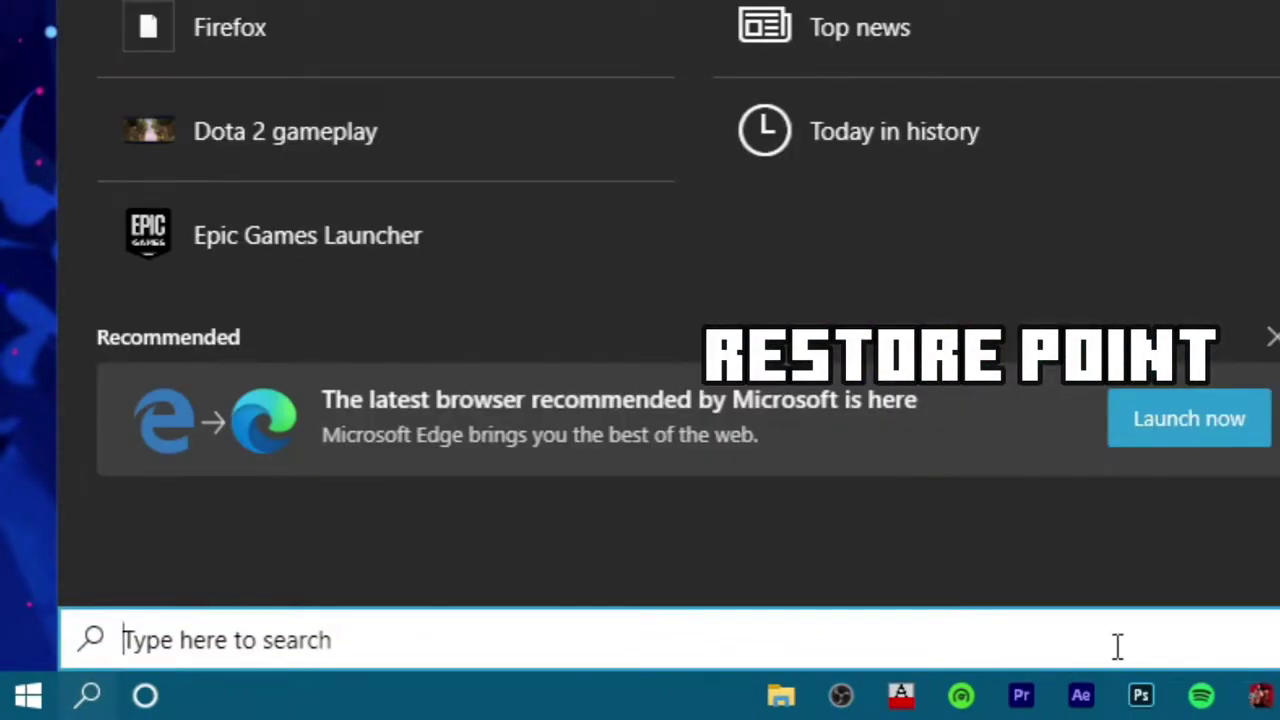
type("restore")
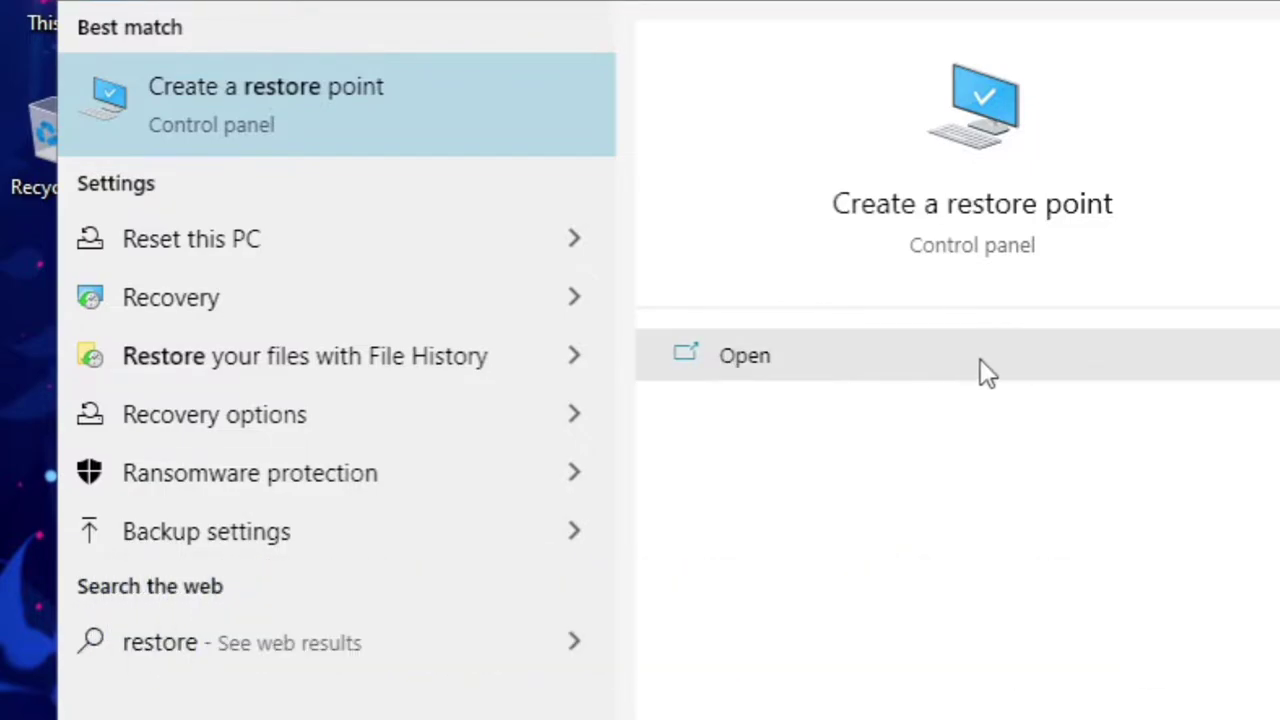
left_click(980, 358)
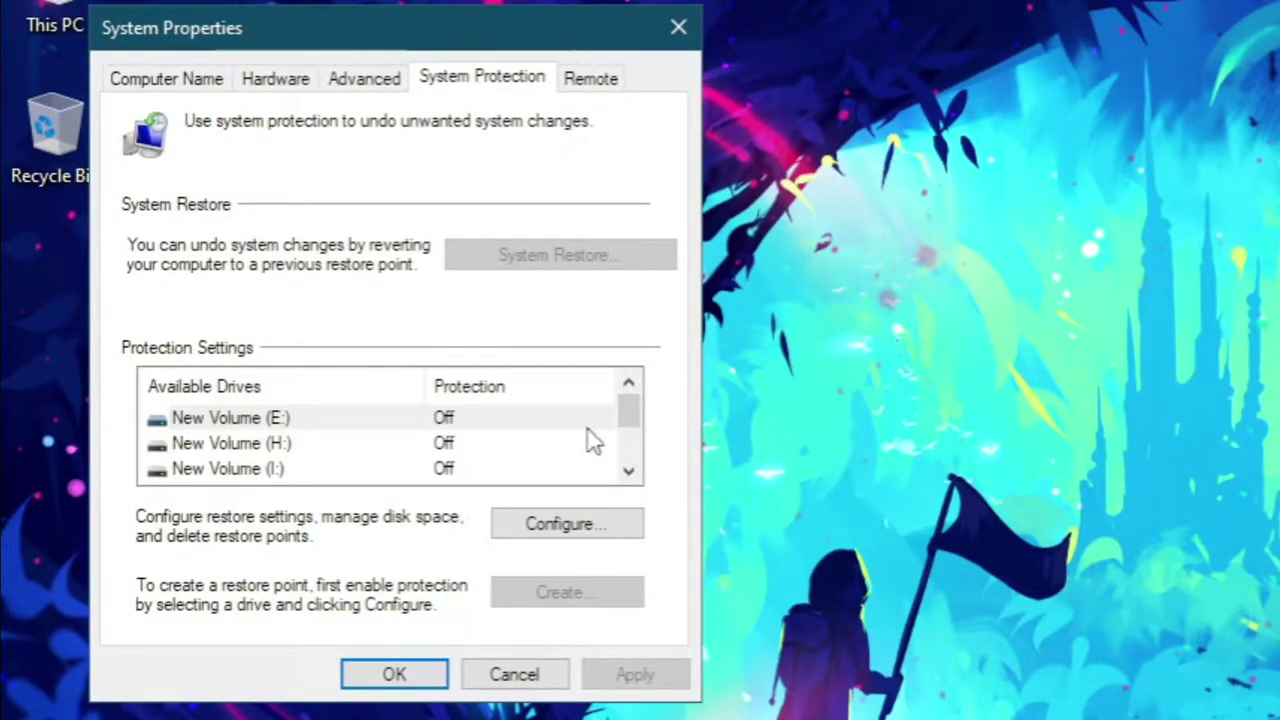
scroll(580, 443, "down", 2)
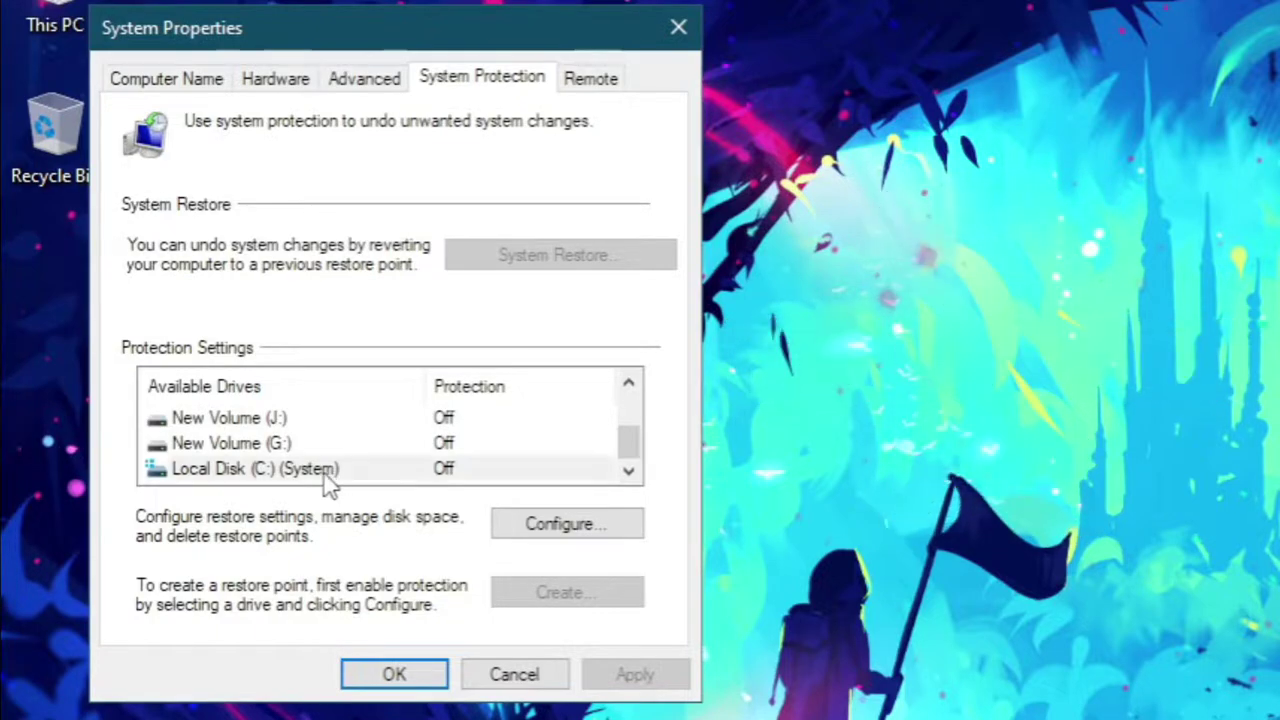
left_click(325, 474)
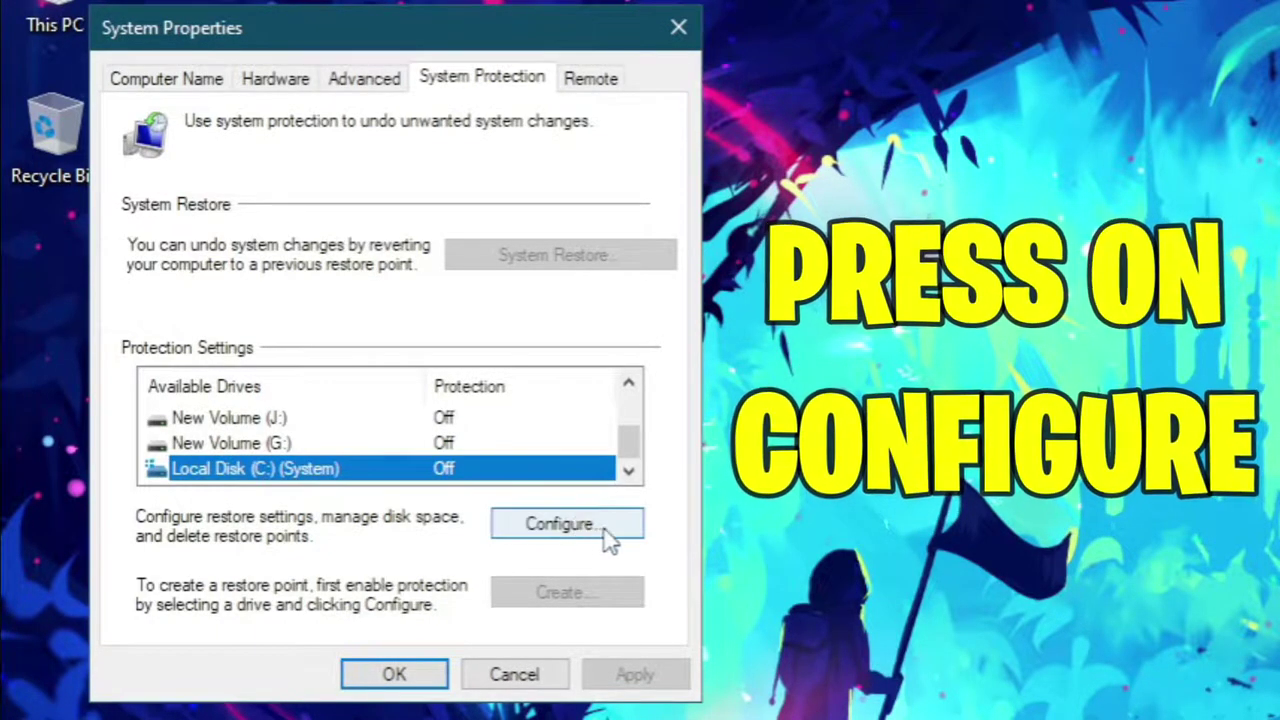
left_click(603, 531)
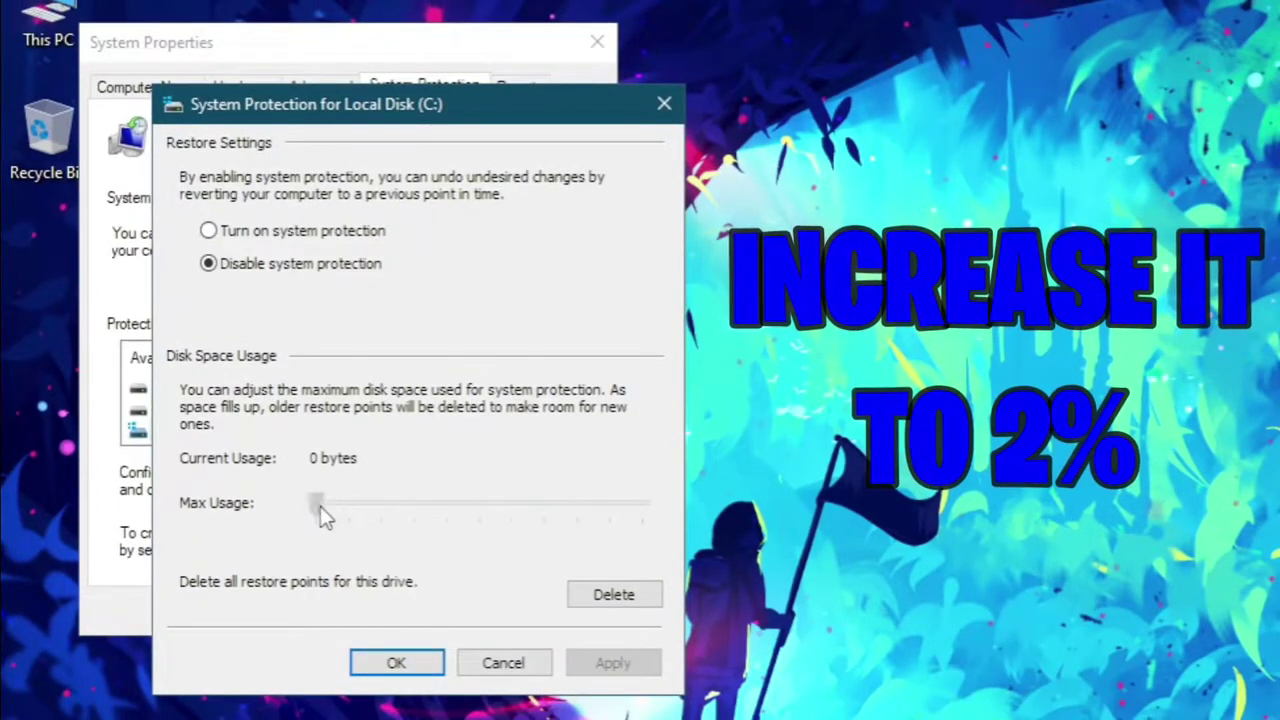
left_click_drag(320, 508, 328, 520)
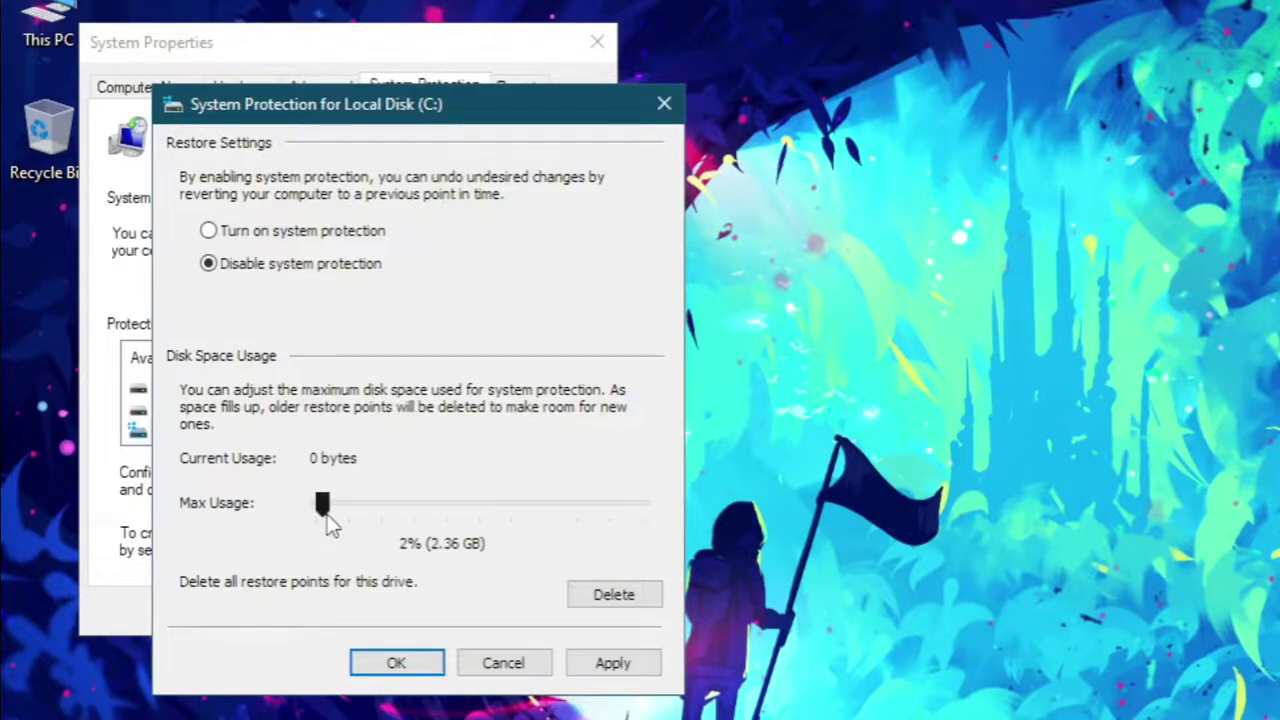
left_click(208, 231)
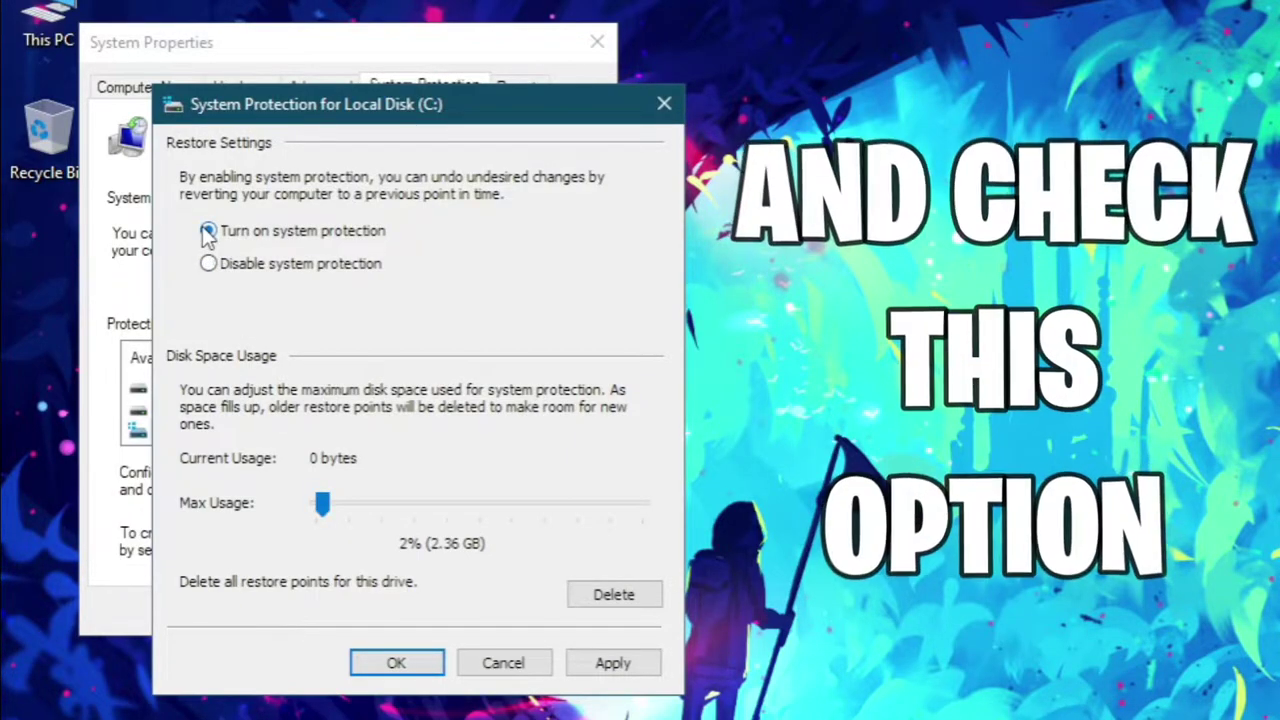
left_click(613, 676)
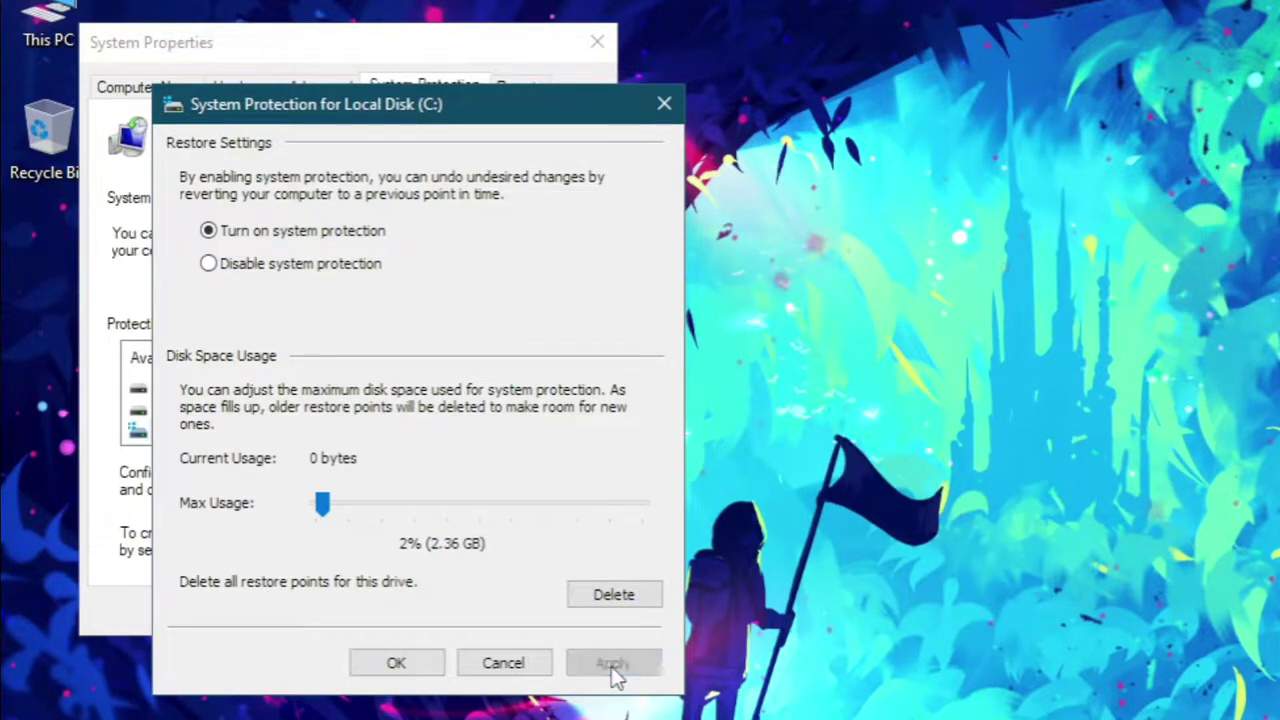
left_click(405, 668)
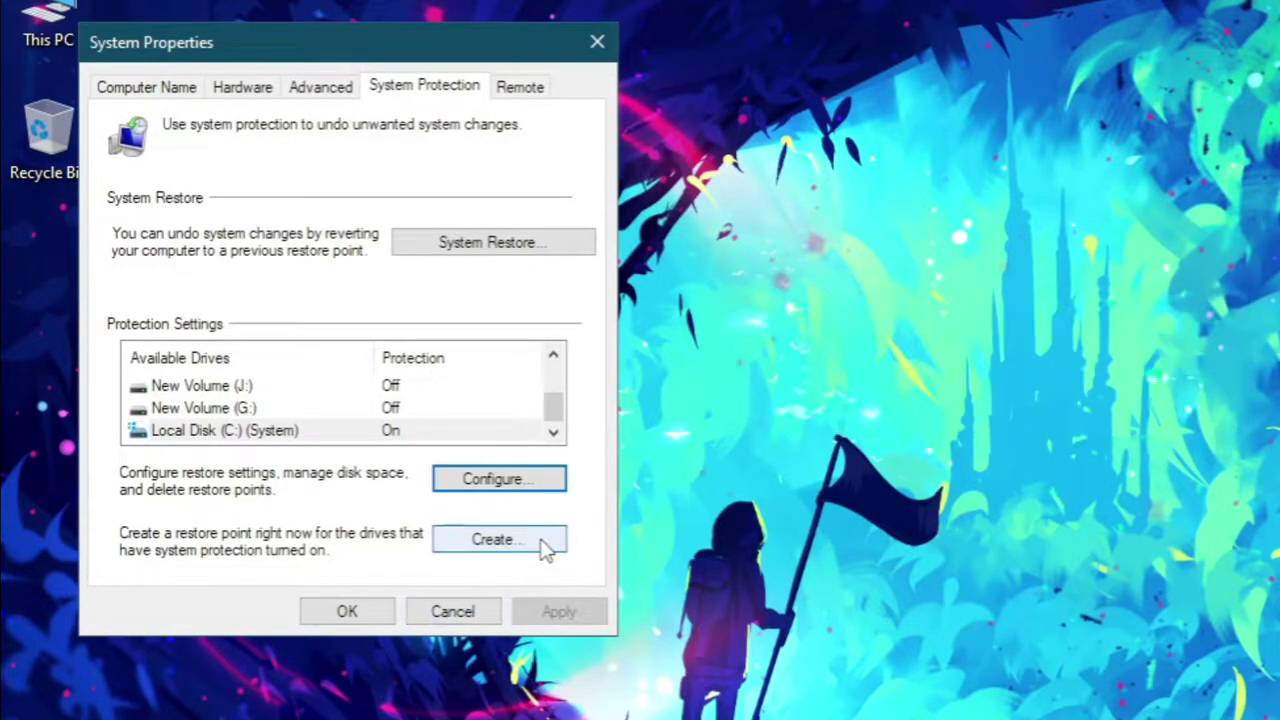
Create a restore point named BackUp, dismiss the success message, and close System Properties
left_click(542, 545)
type("BackUp")
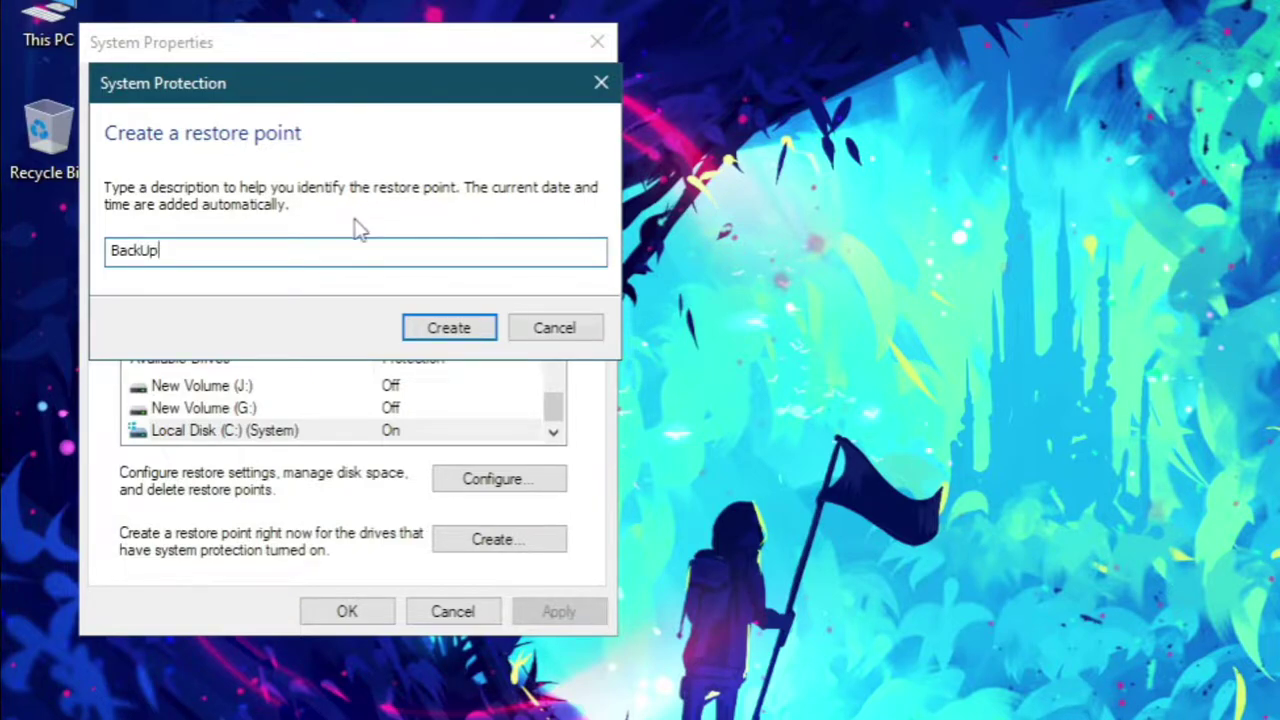
left_click(478, 336)
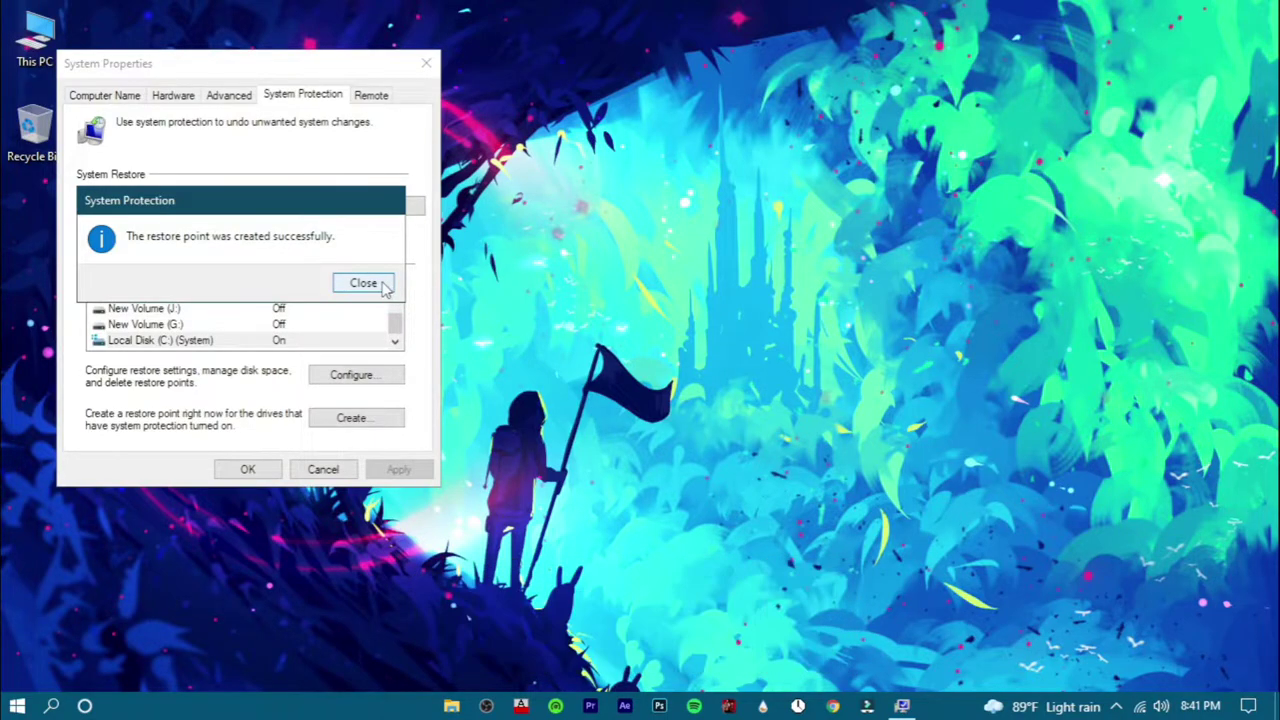
left_click(379, 283)
left_click(248, 470)
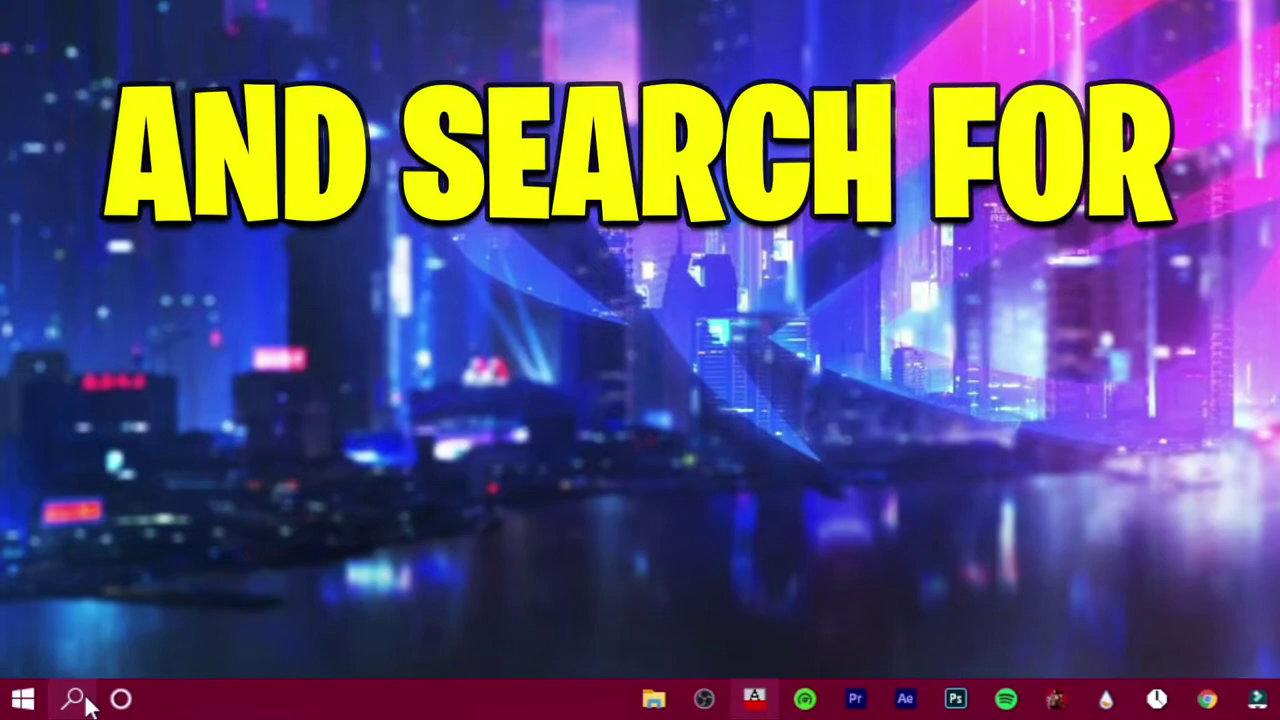
Launch Performance Monitor from Windows search
left_click(70, 699)
type("perfor")
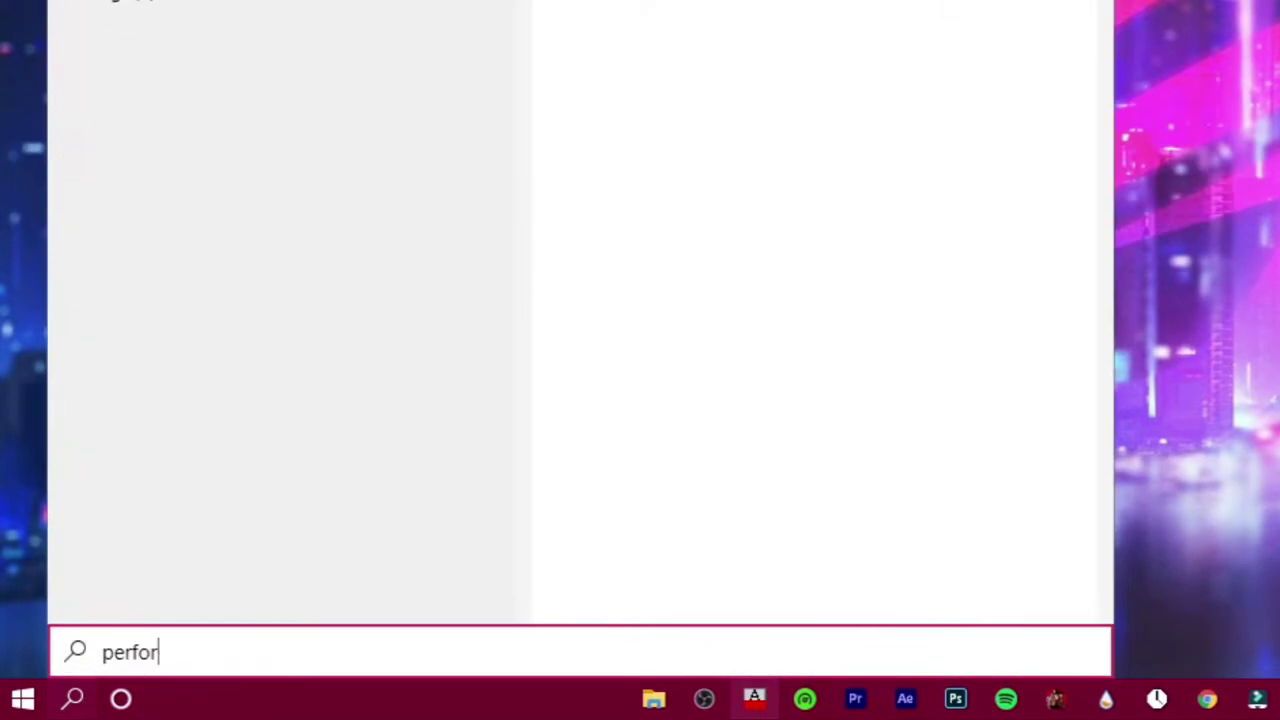
type("e")
key("BackSpace")
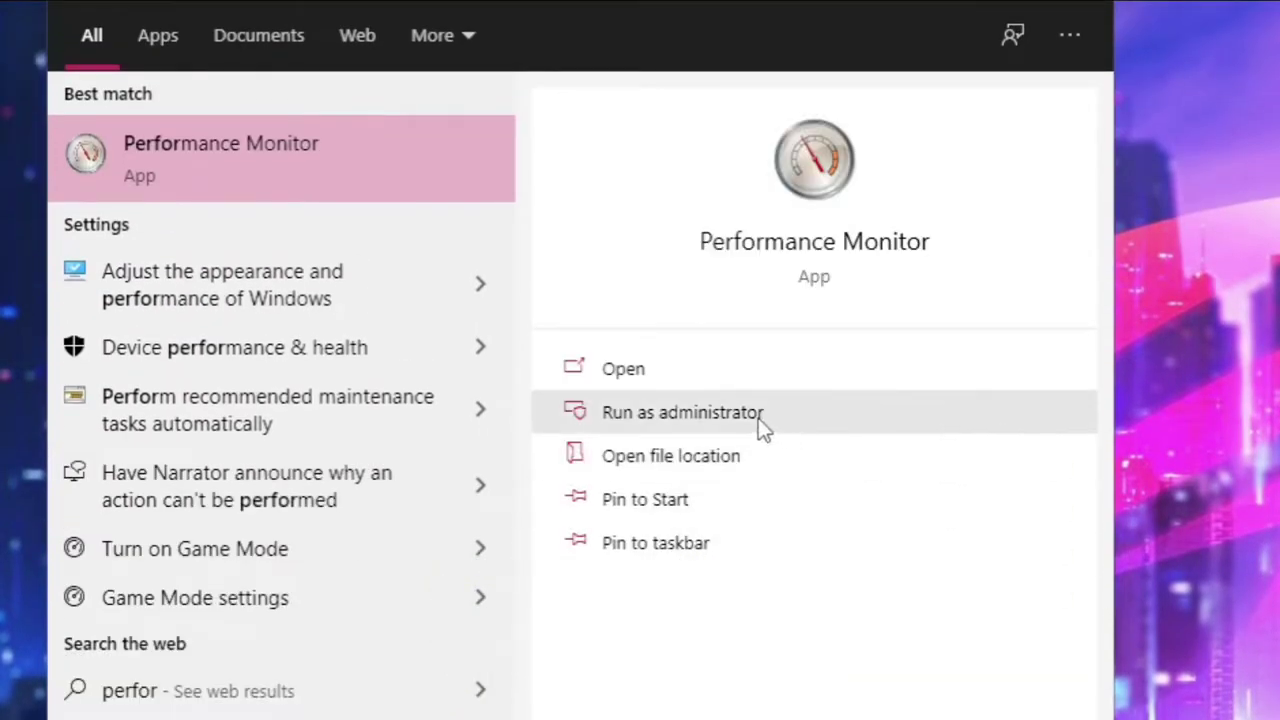
left_click(630, 370)
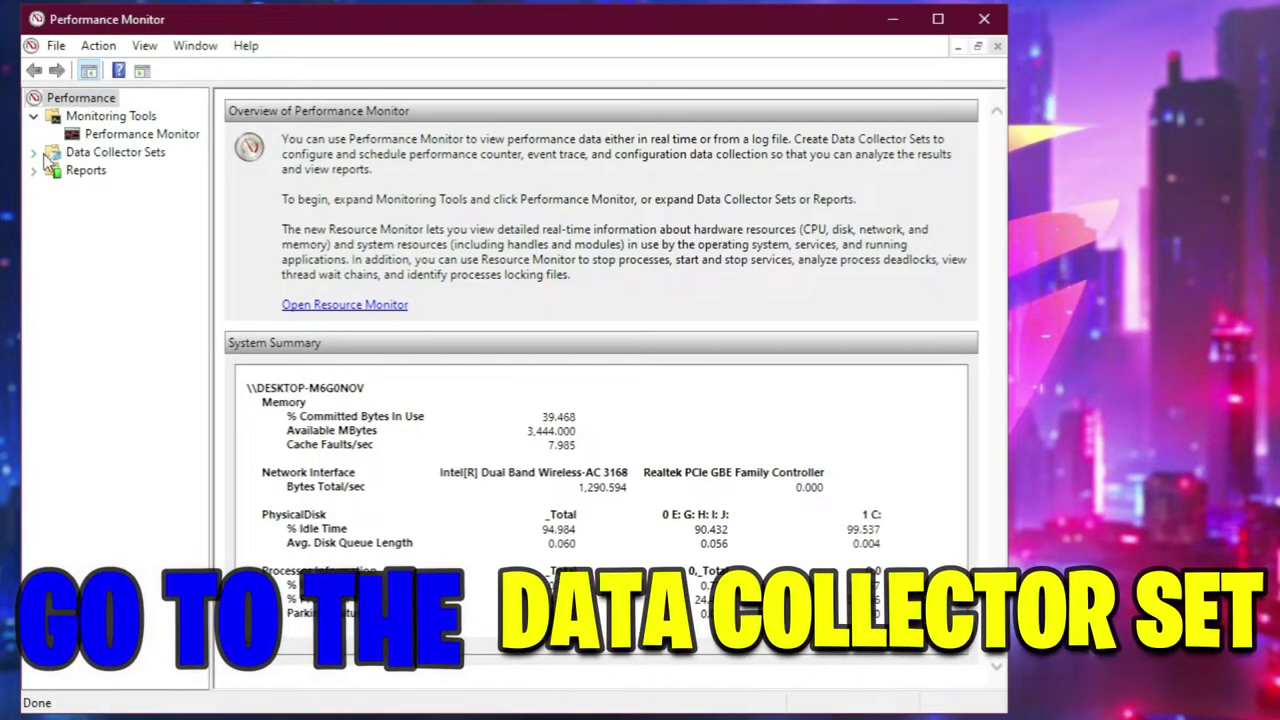
Start a new manually built User Defined data collector set named CPU
left_click(33, 152)
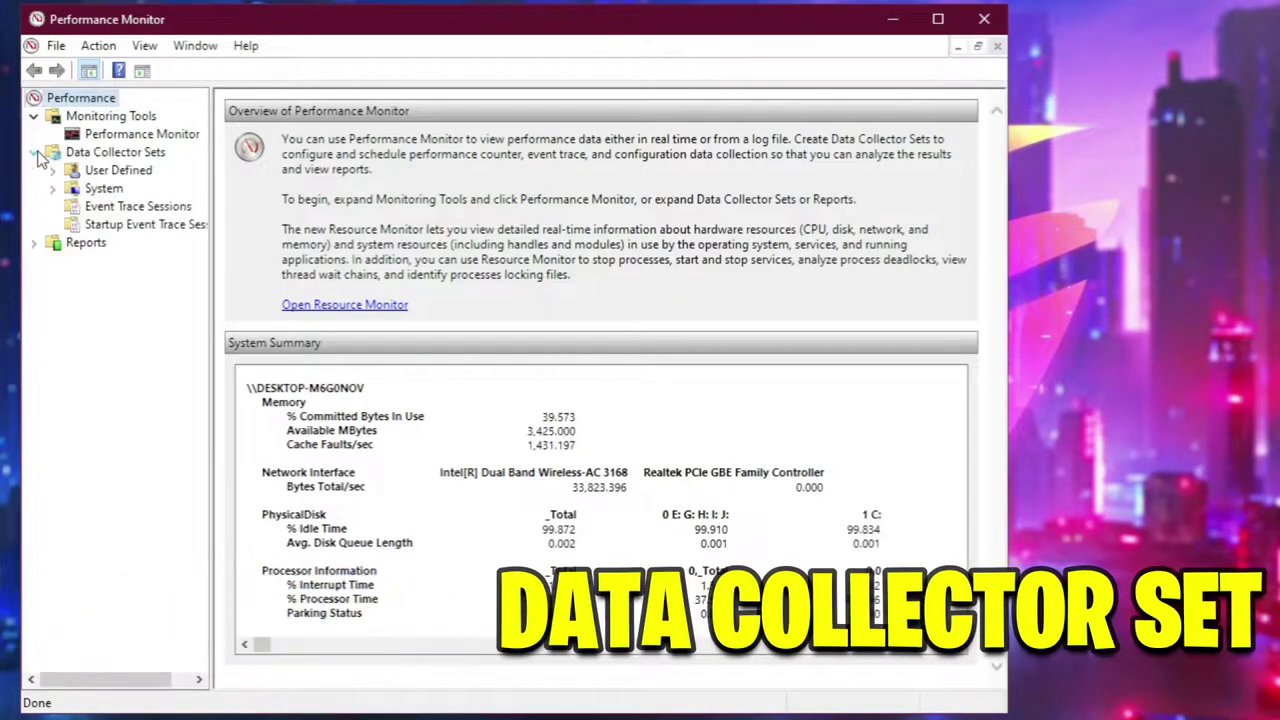
double_click(139, 175)
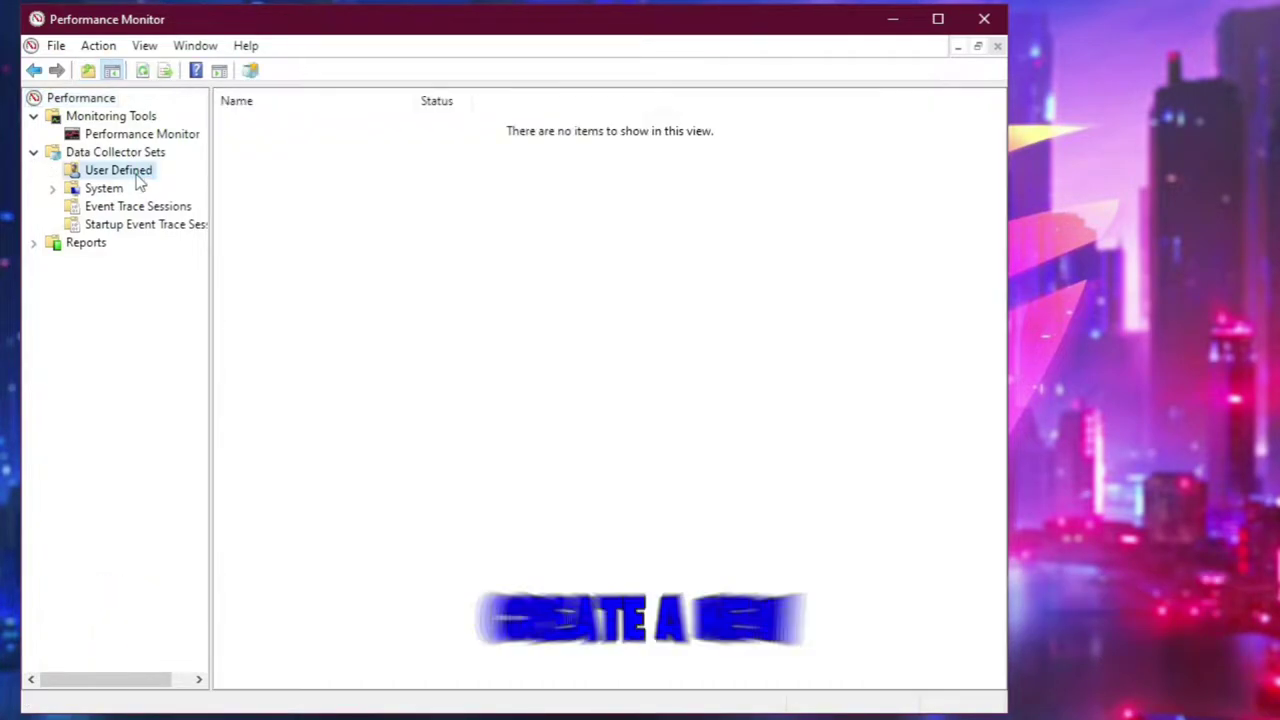
right_click(658, 357)
mouse_move(737, 363)
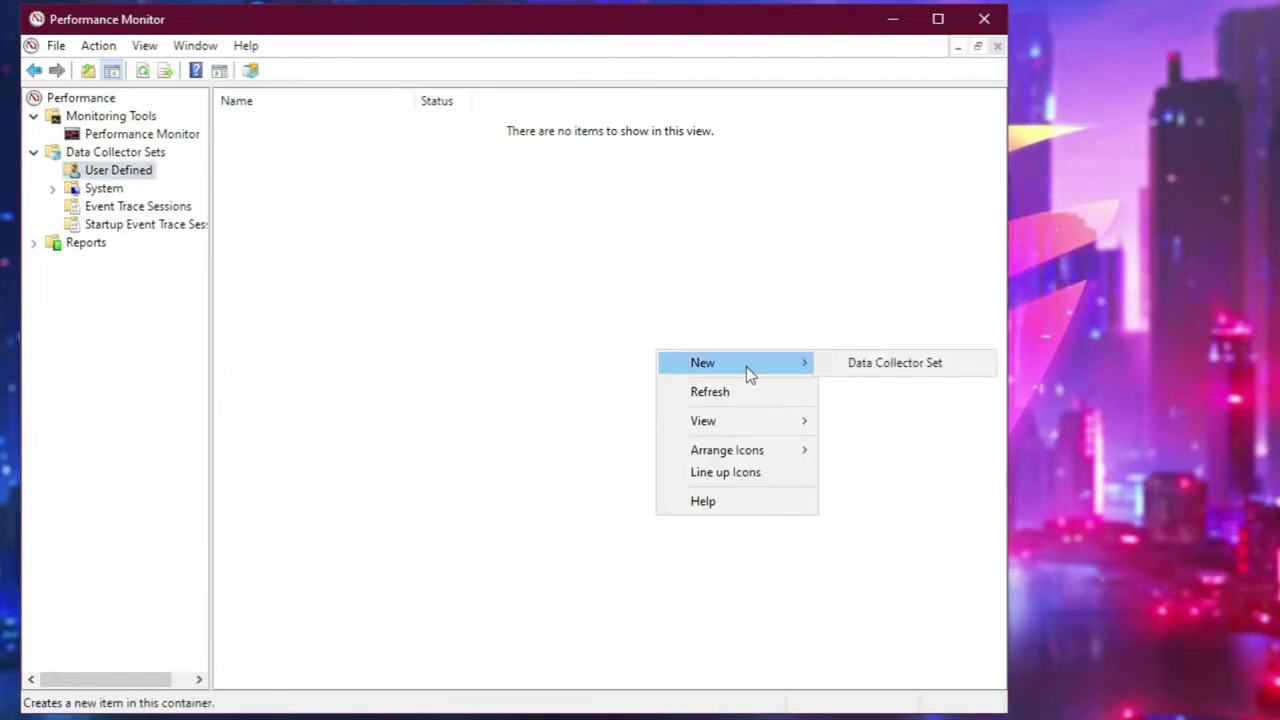
left_click(956, 366)
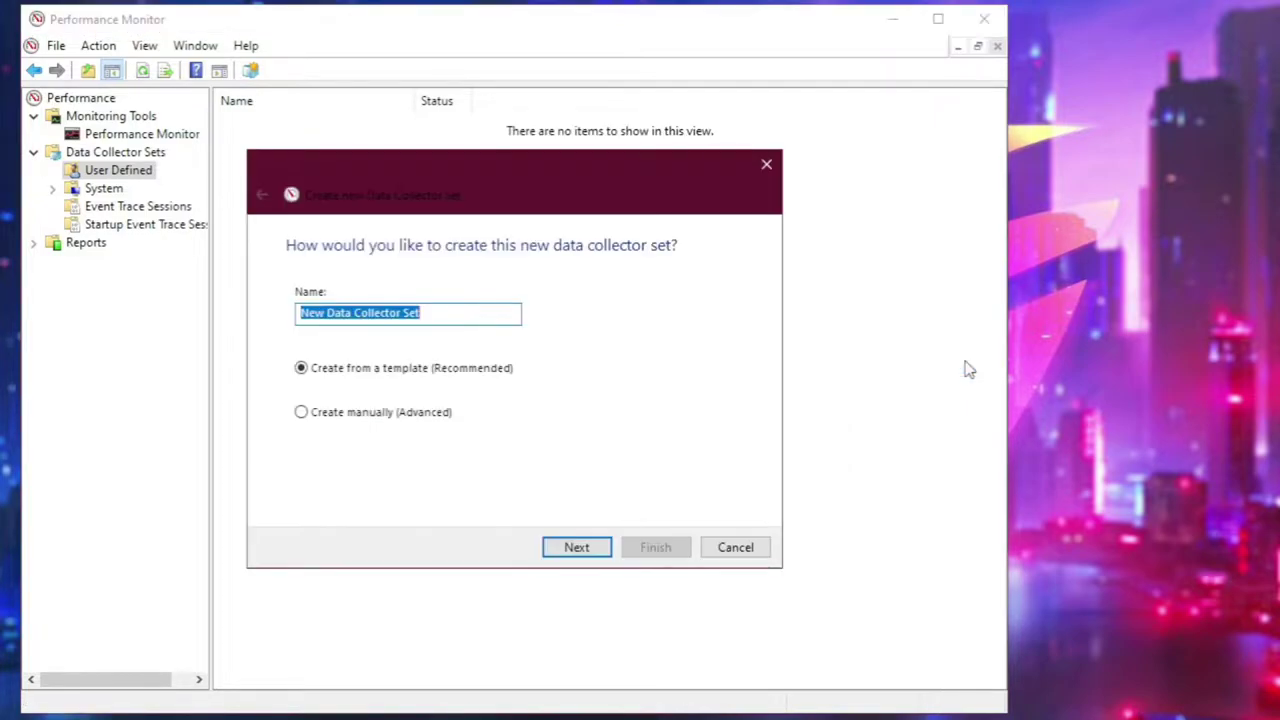
left_click(301, 412)
type("CPU")
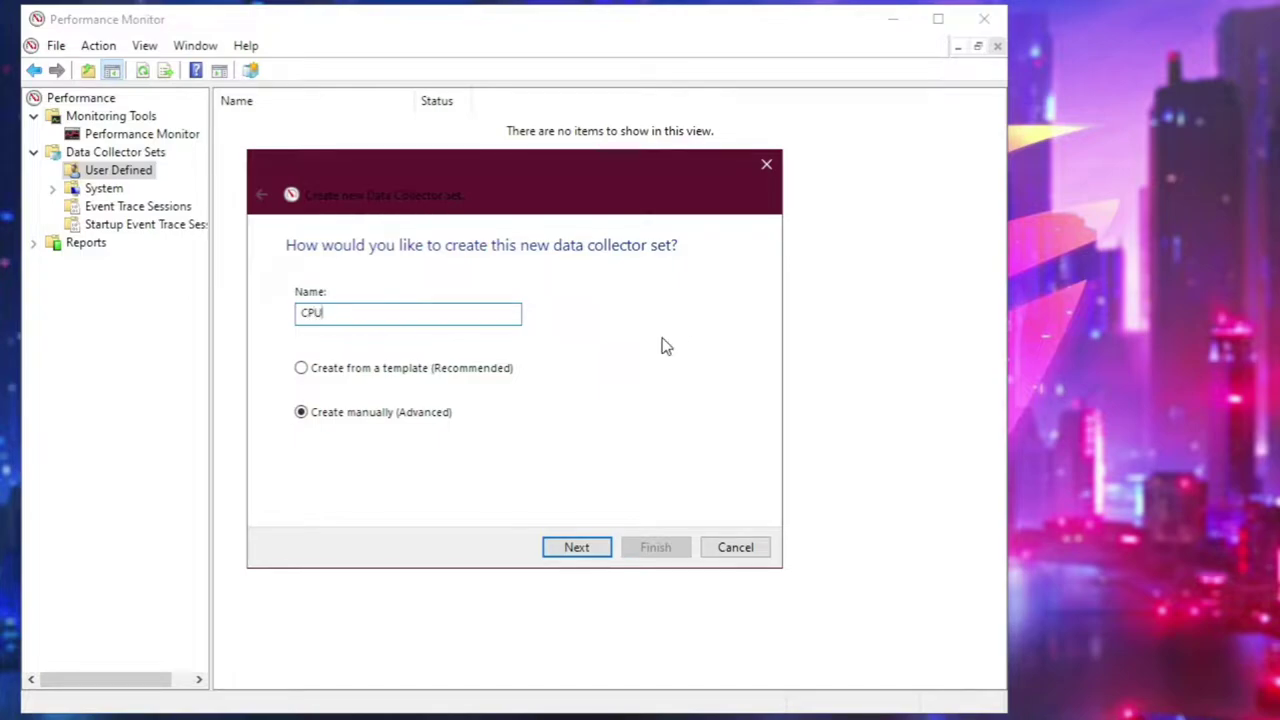
Choose performance counter data as what the CPU set logs
left_click(577, 547)
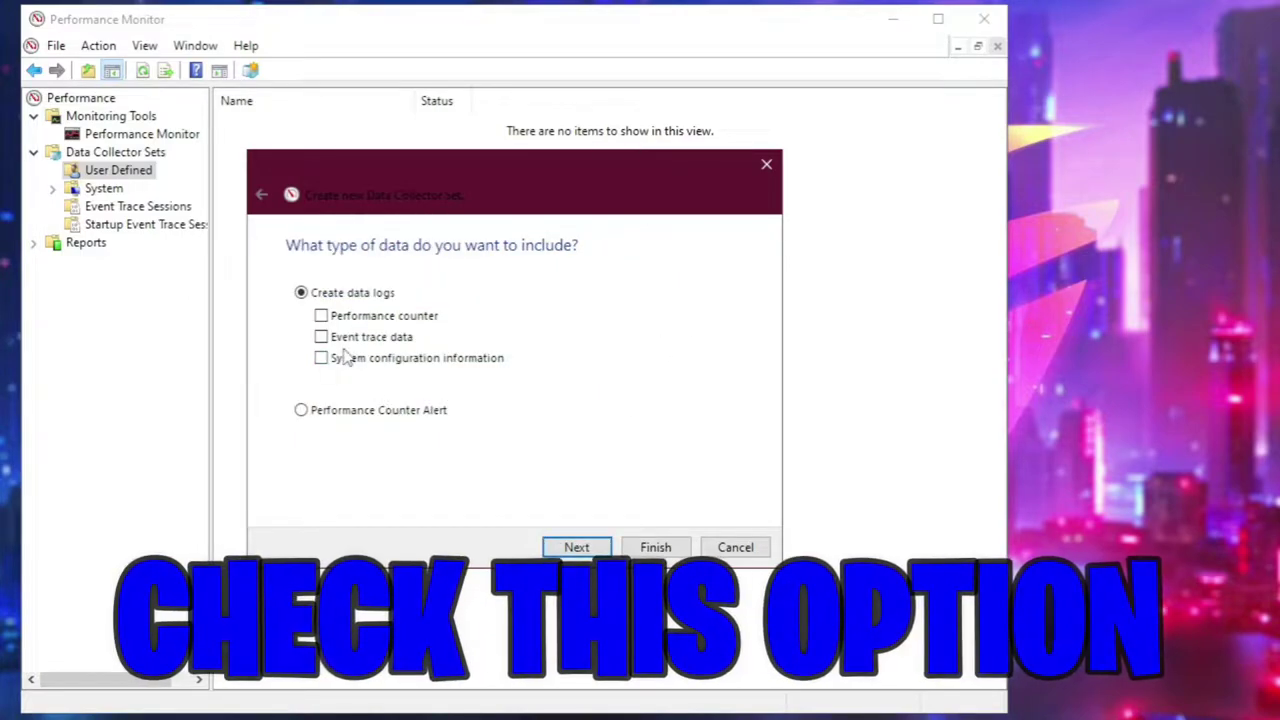
left_click(321, 316)
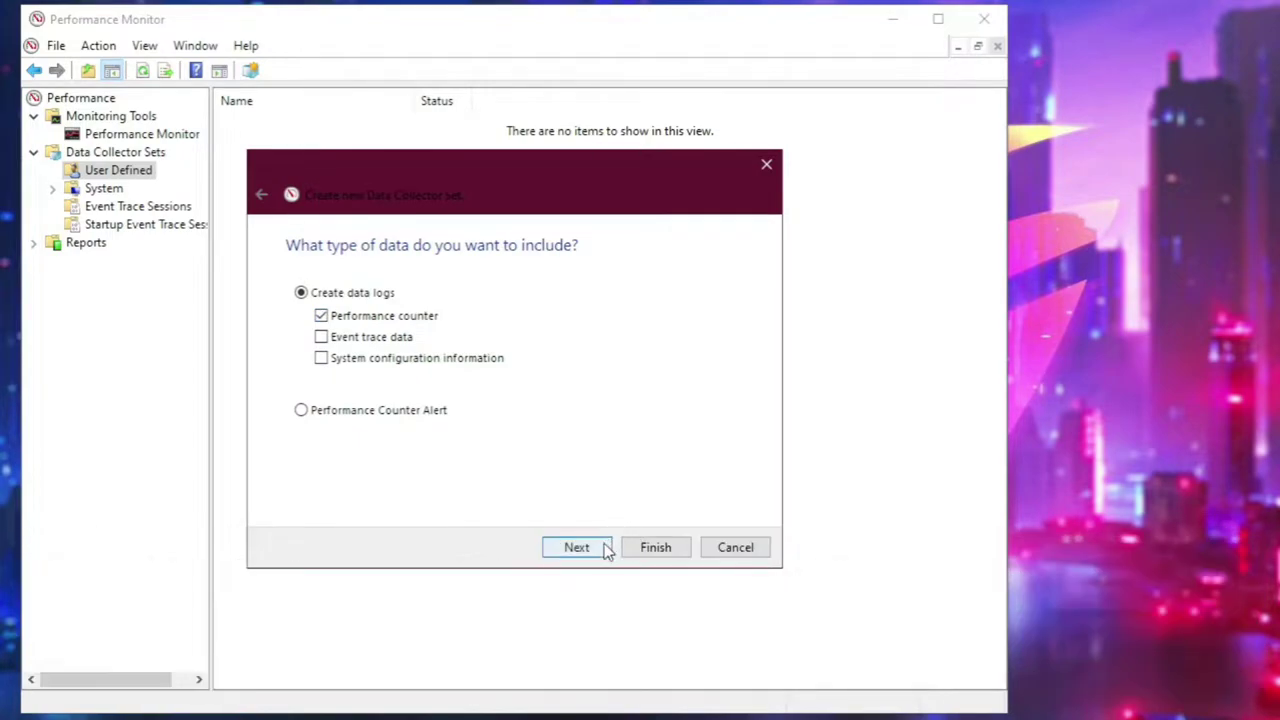
left_click(604, 548)
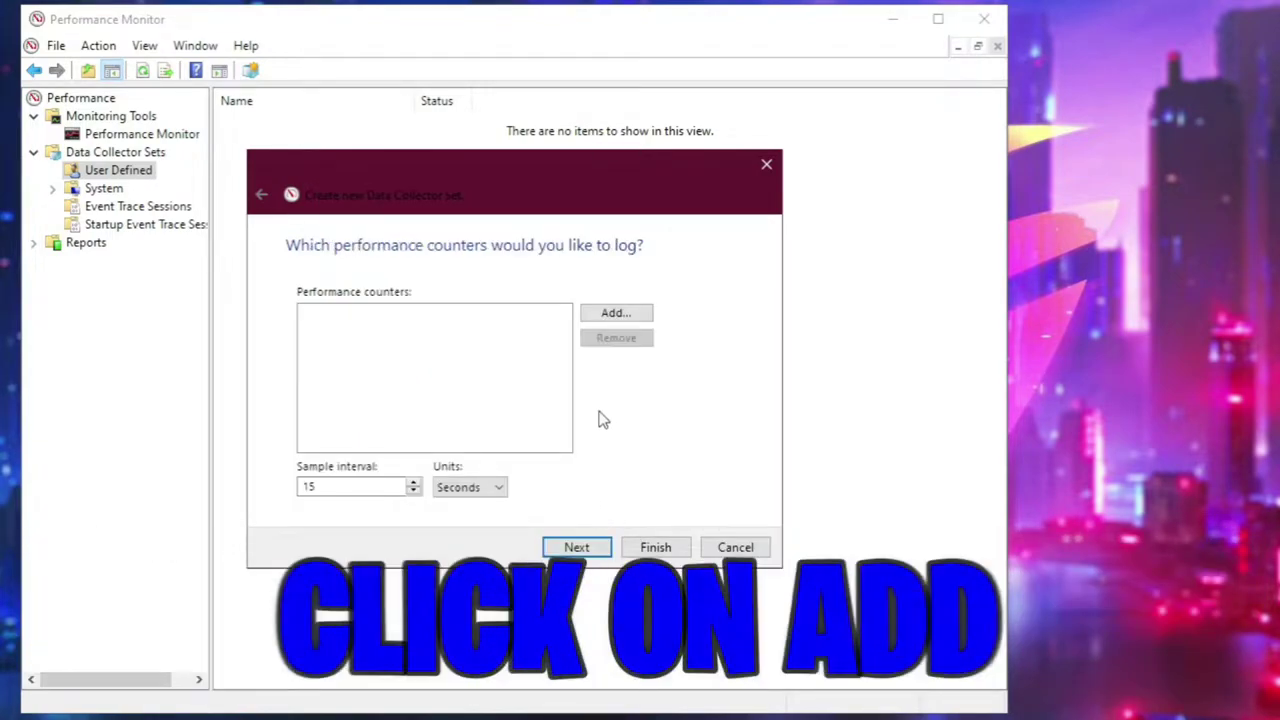
left_click(614, 314)
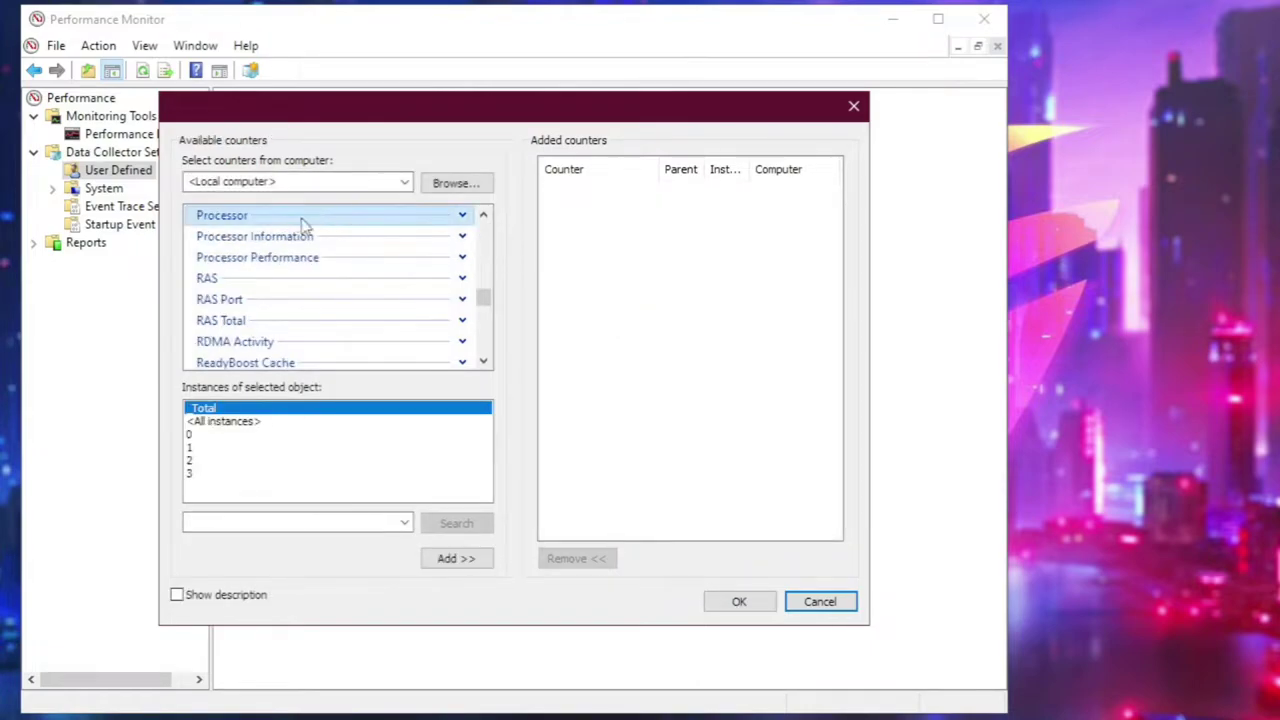
Add processor instance 3 and Process Thread Count counters, then finish the CPU set
left_click(192, 475)
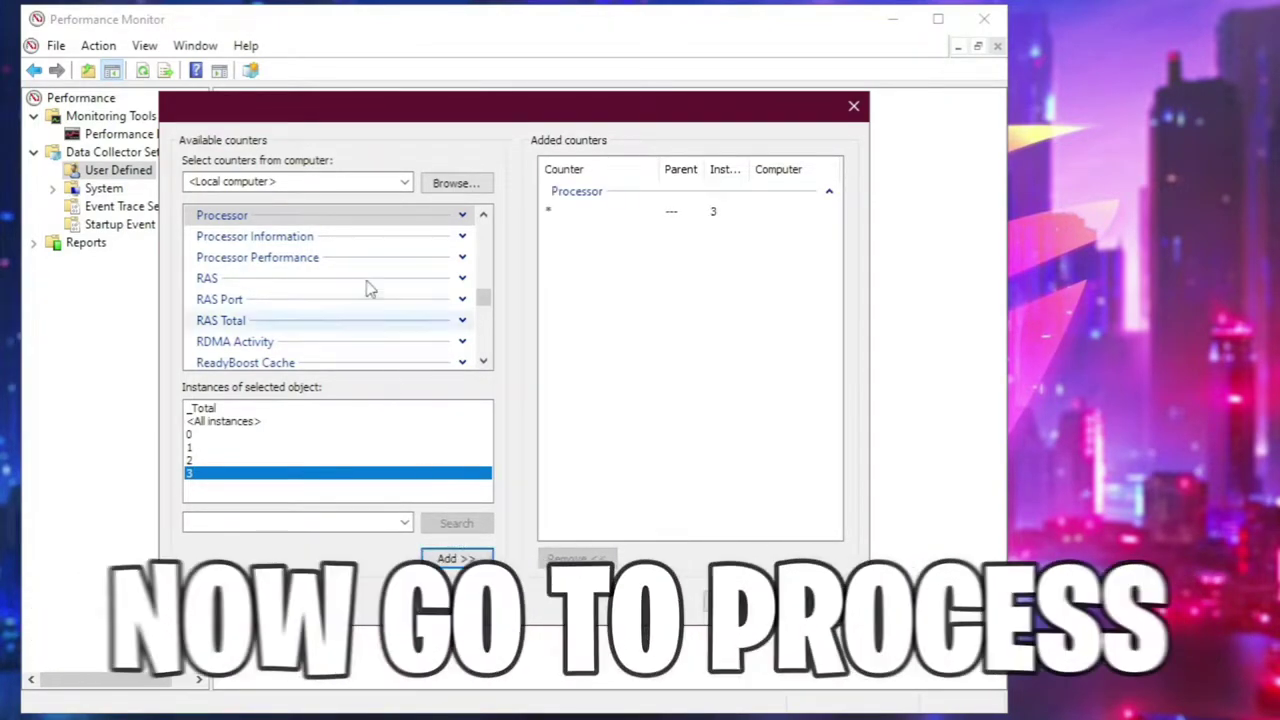
scroll(400, 300, "up", 1)
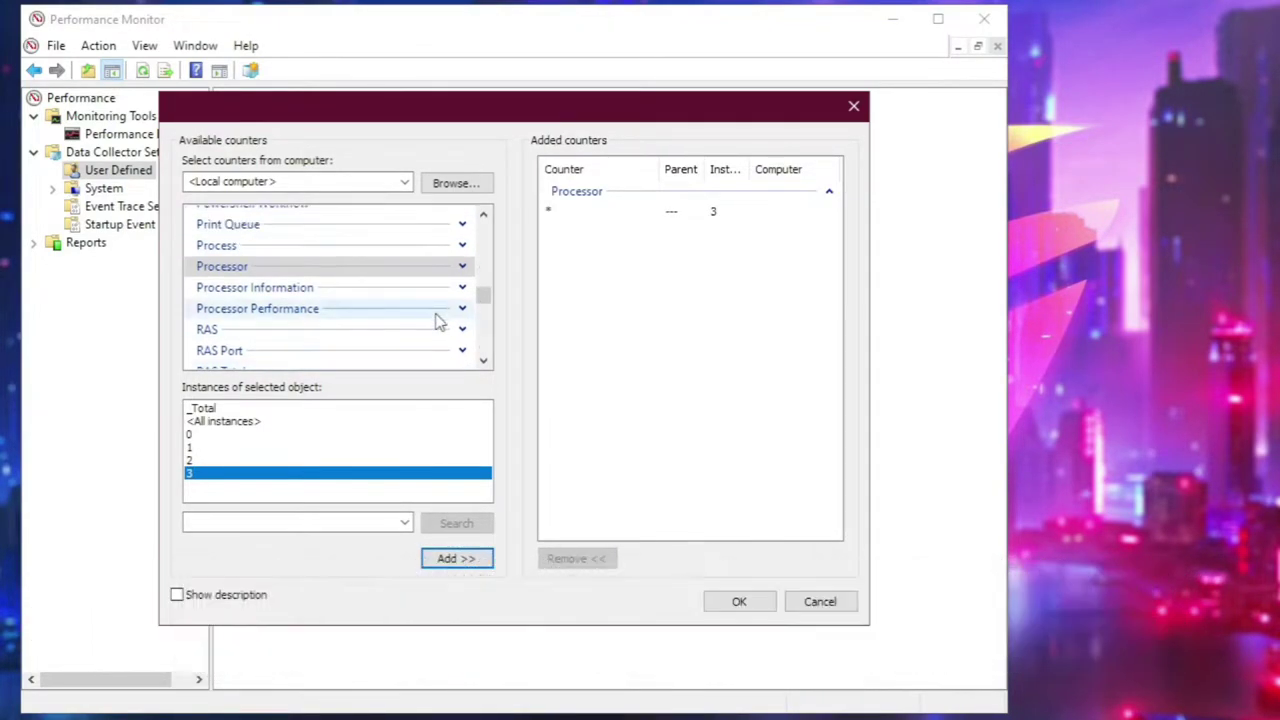
left_click(462, 246)
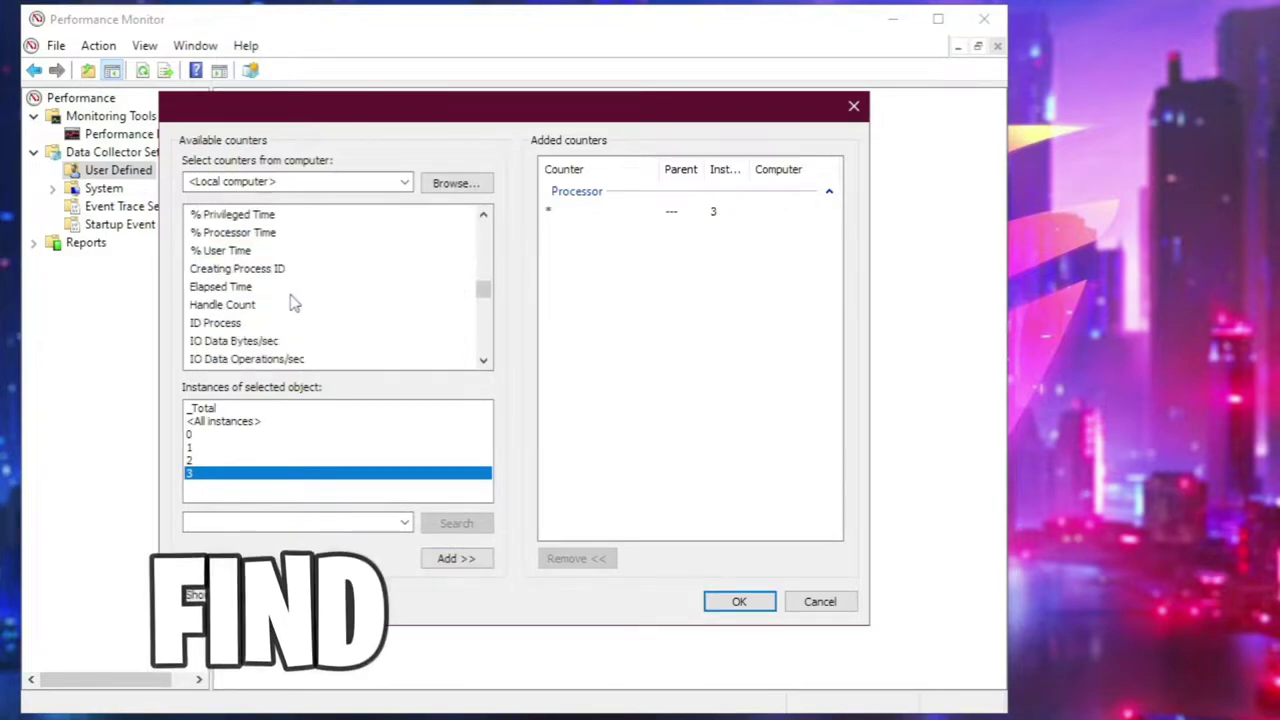
scroll(293, 304, "down", 1)
scroll(293, 304, "down", 3)
scroll(293, 304, "down", 2)
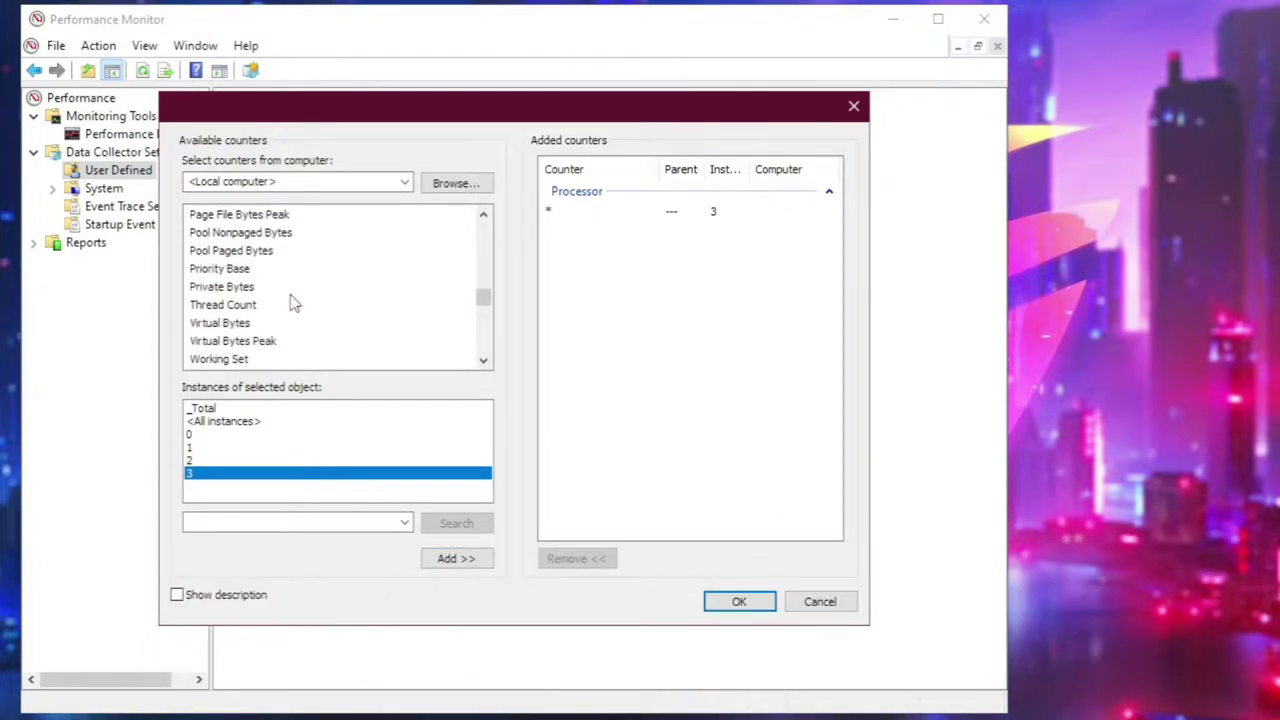
left_click(228, 306)
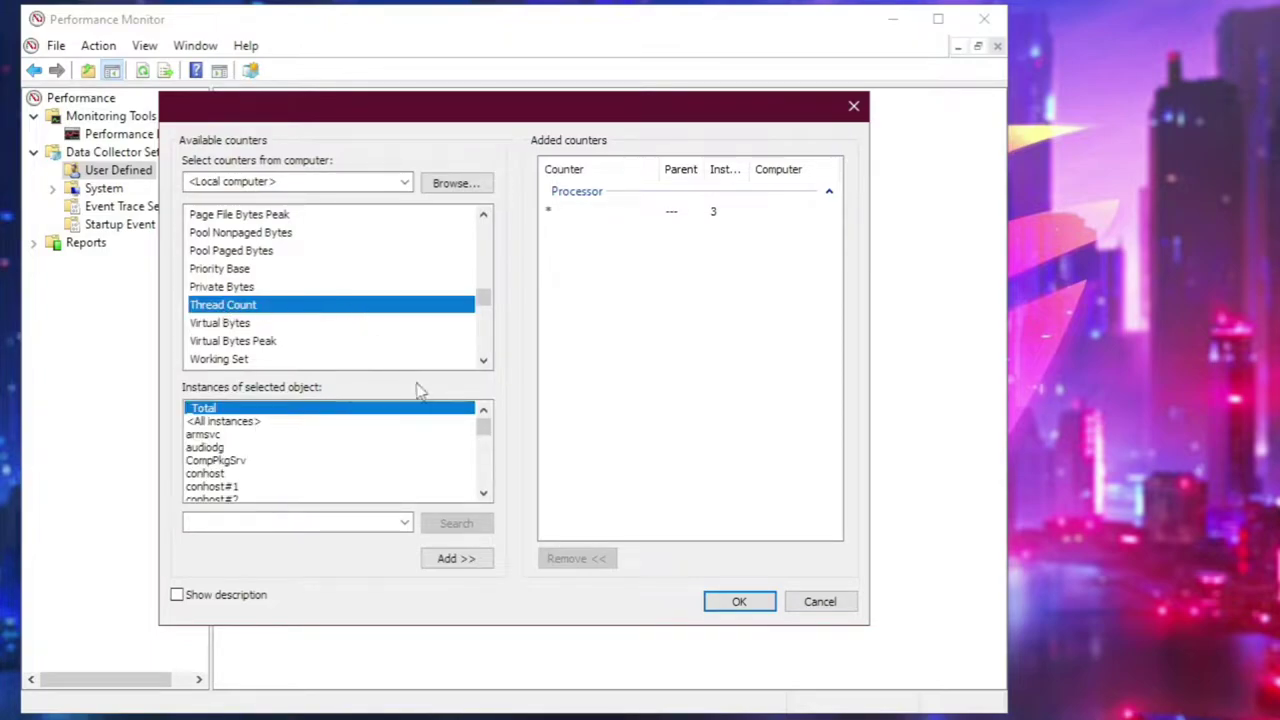
left_click(482, 563)
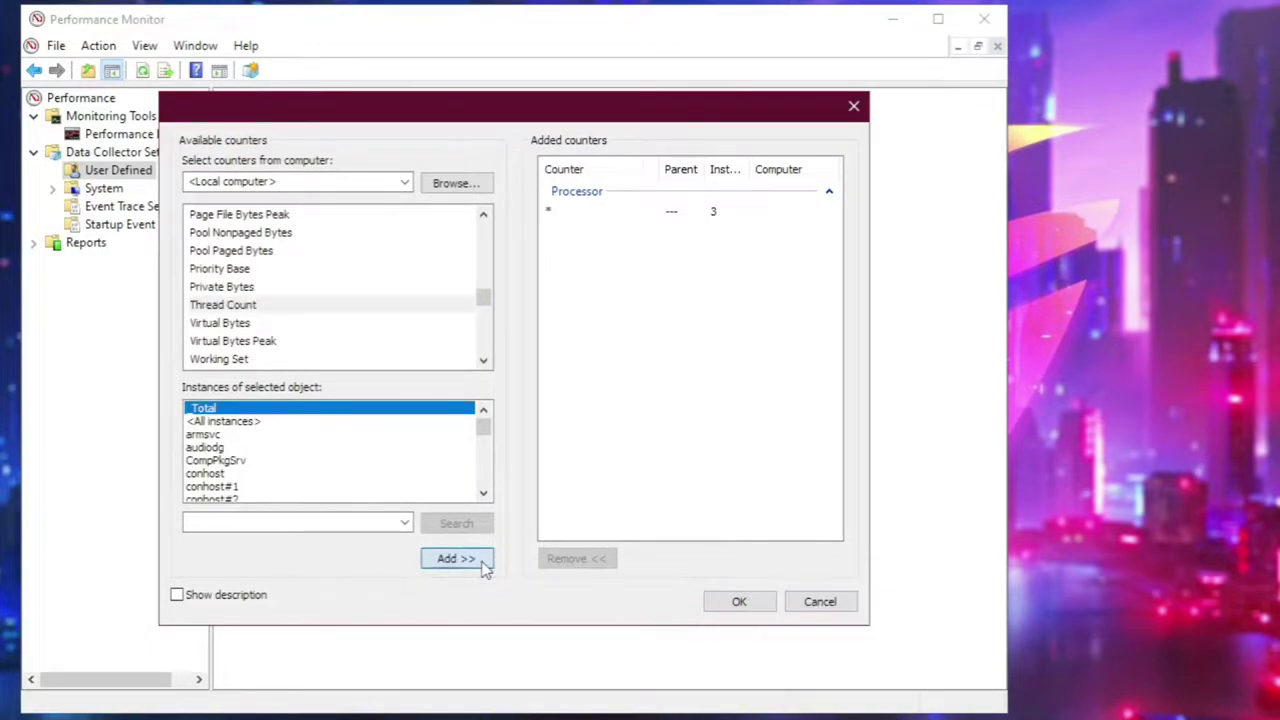
left_click(763, 605)
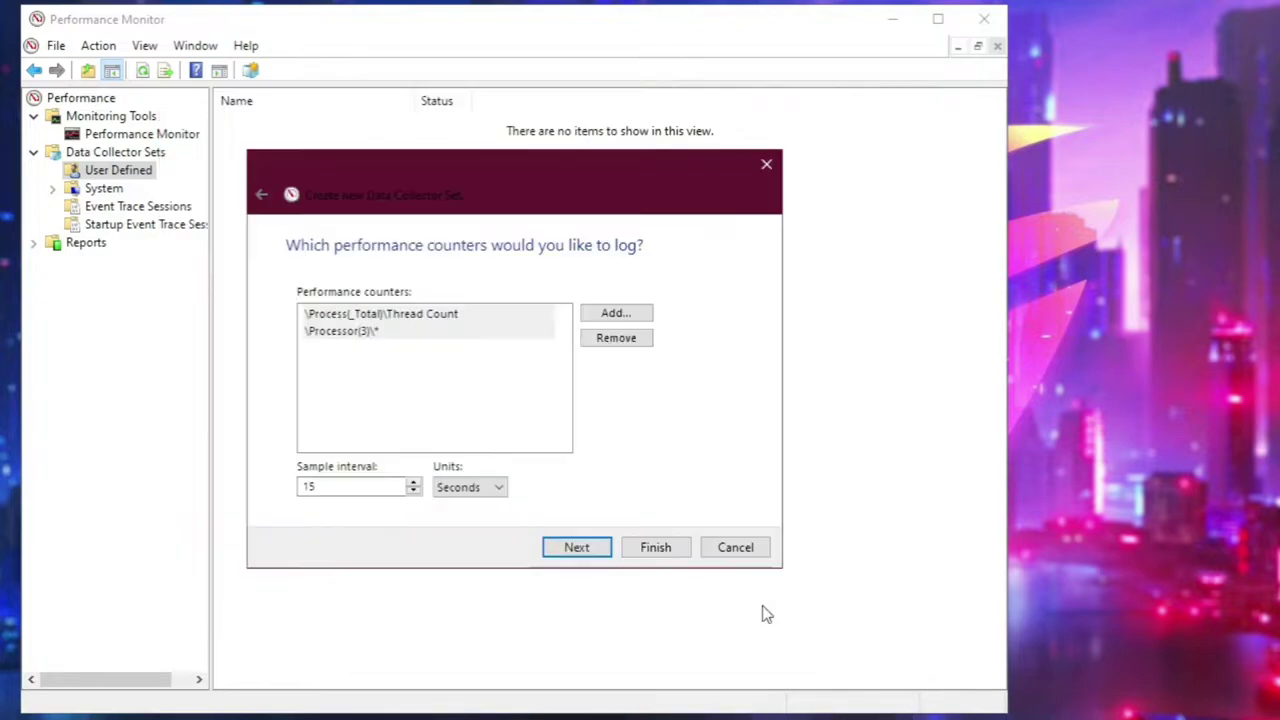
left_click(577, 548)
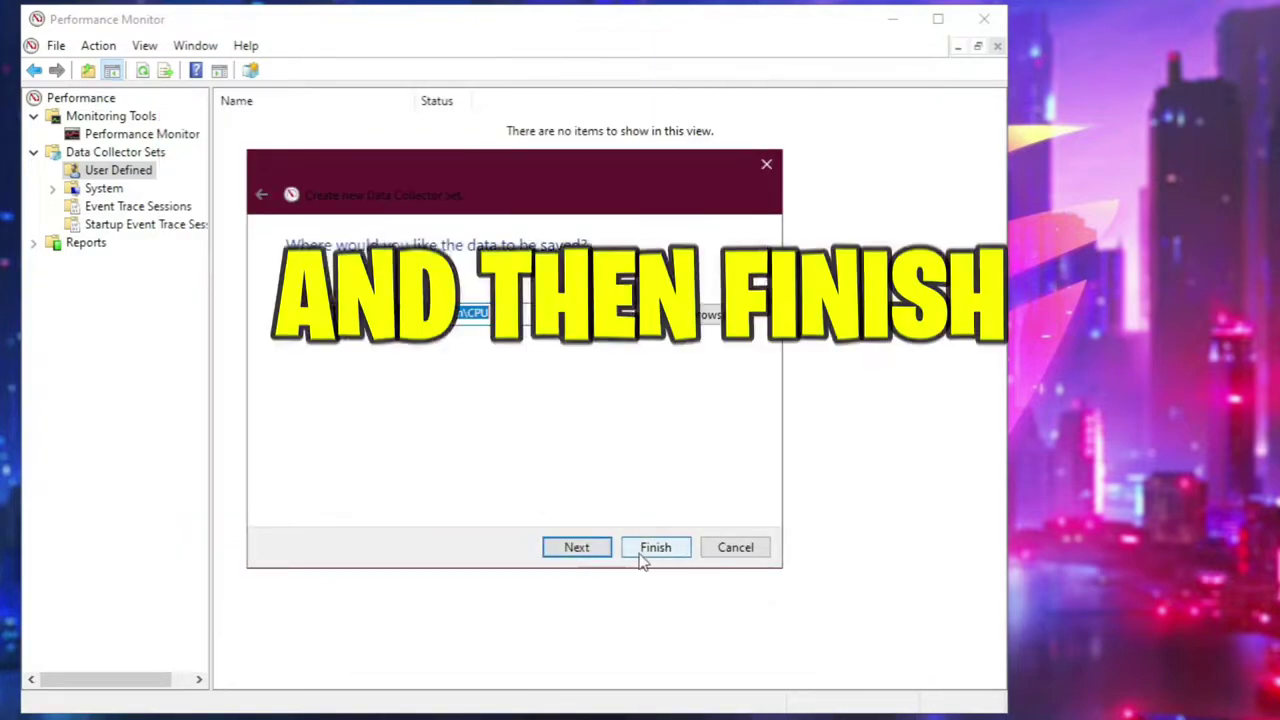
left_click(665, 548)
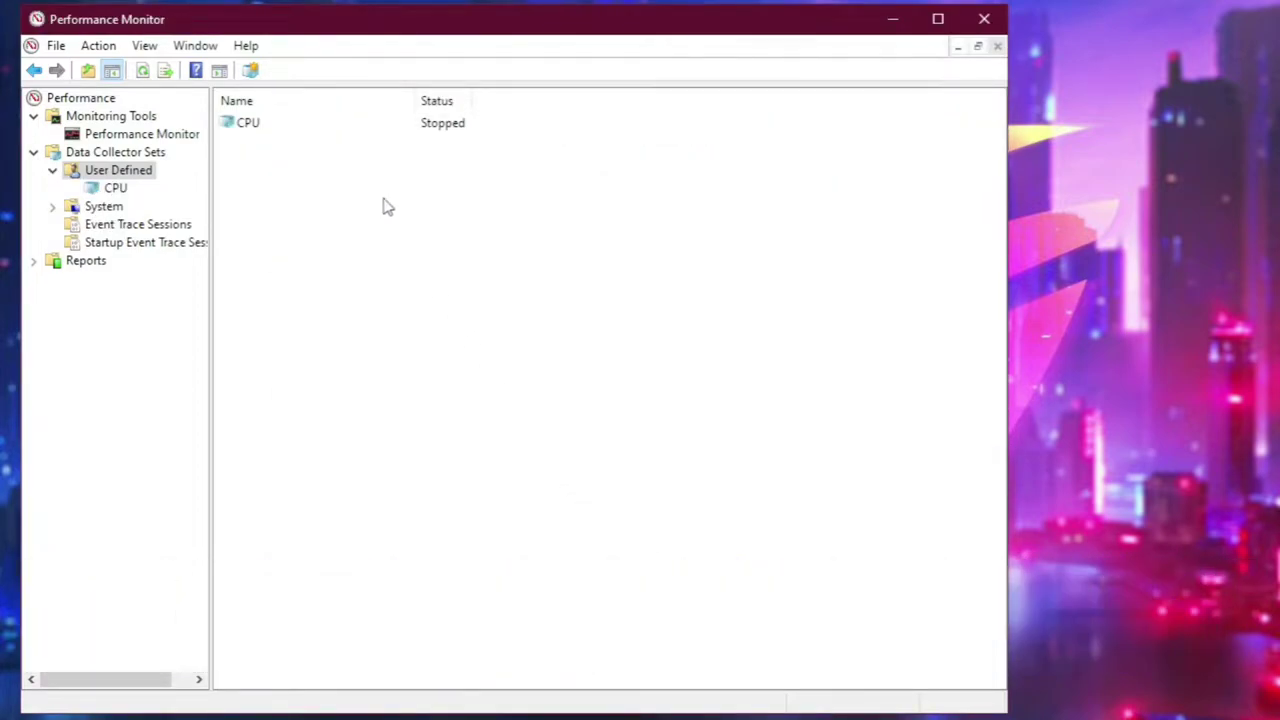
Start the CPU data collector set and close Performance Monitor
right_click(241, 128)
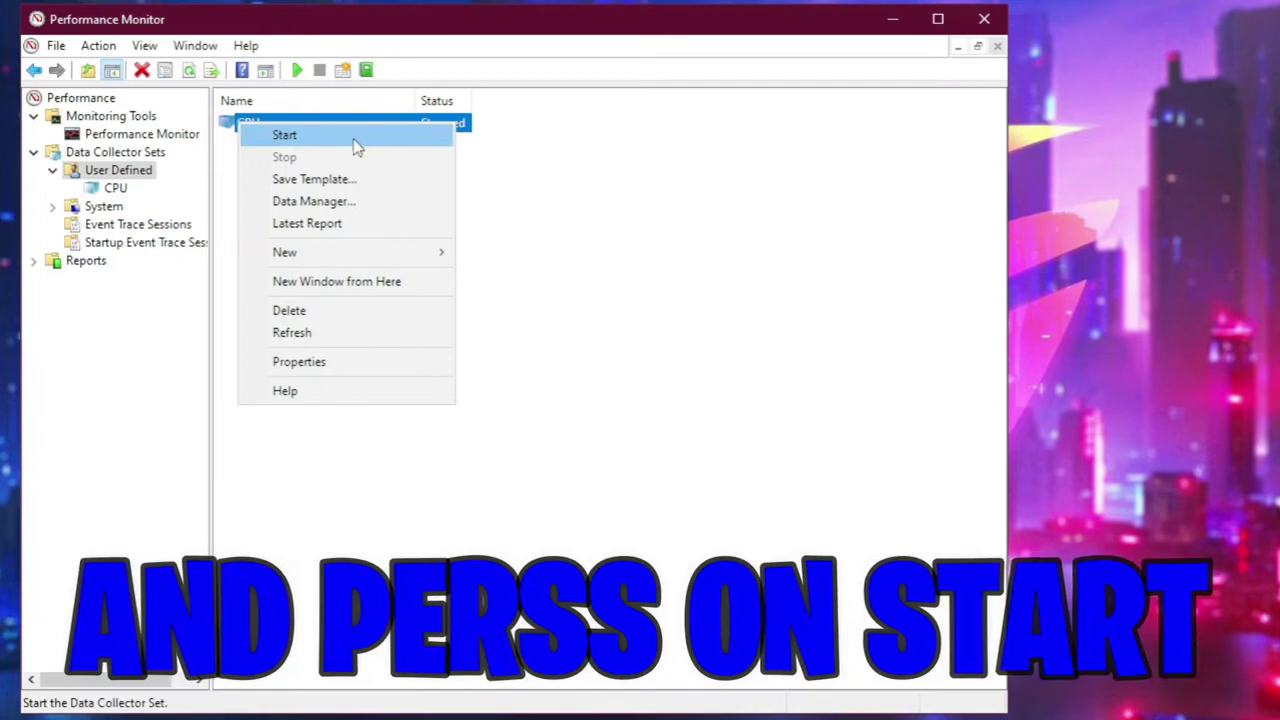
left_click(355, 141)
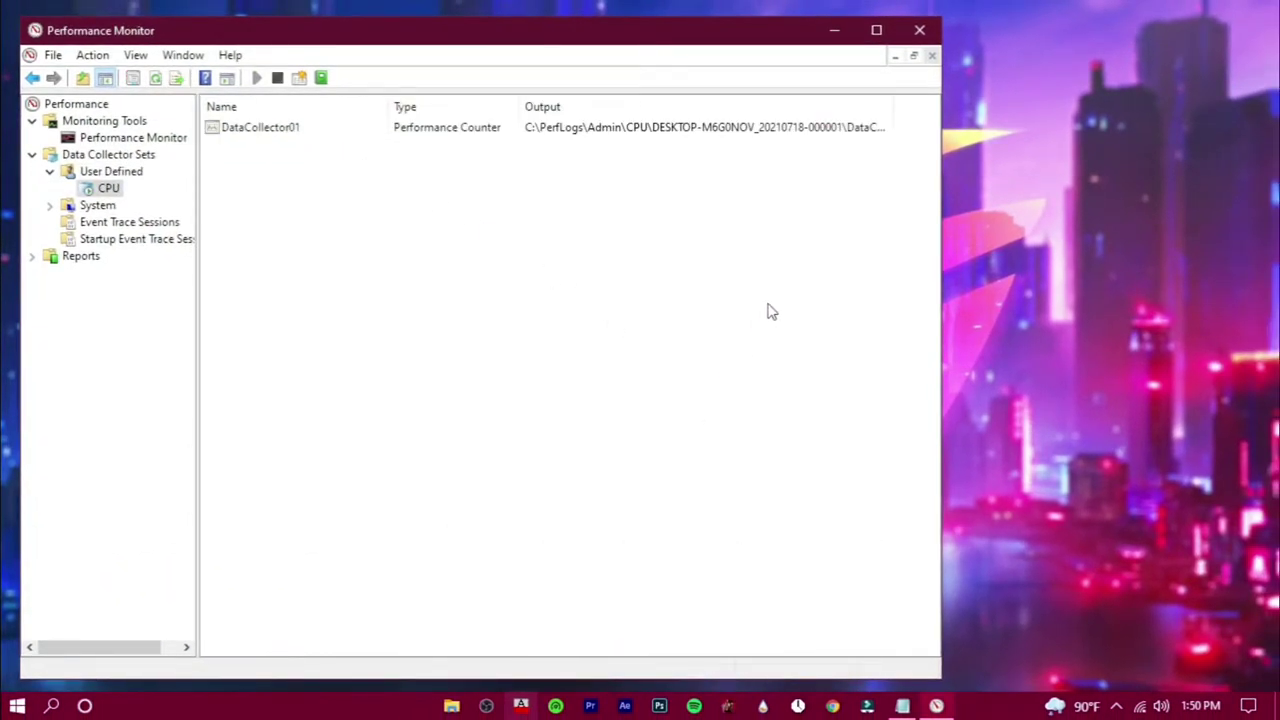
left_click(920, 33)
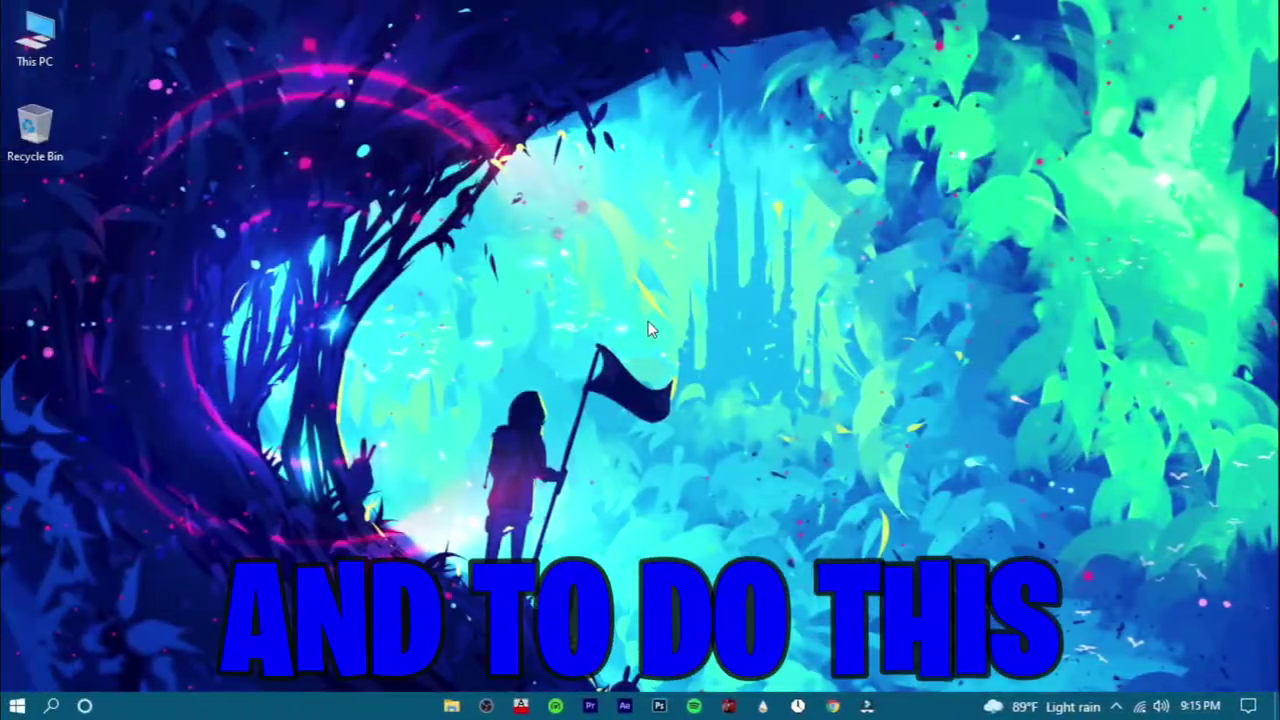
In Task Manager startup apps, disable Autodesk Sync, Cortana, f.lux and both Intel entries
right_click(320, 712)
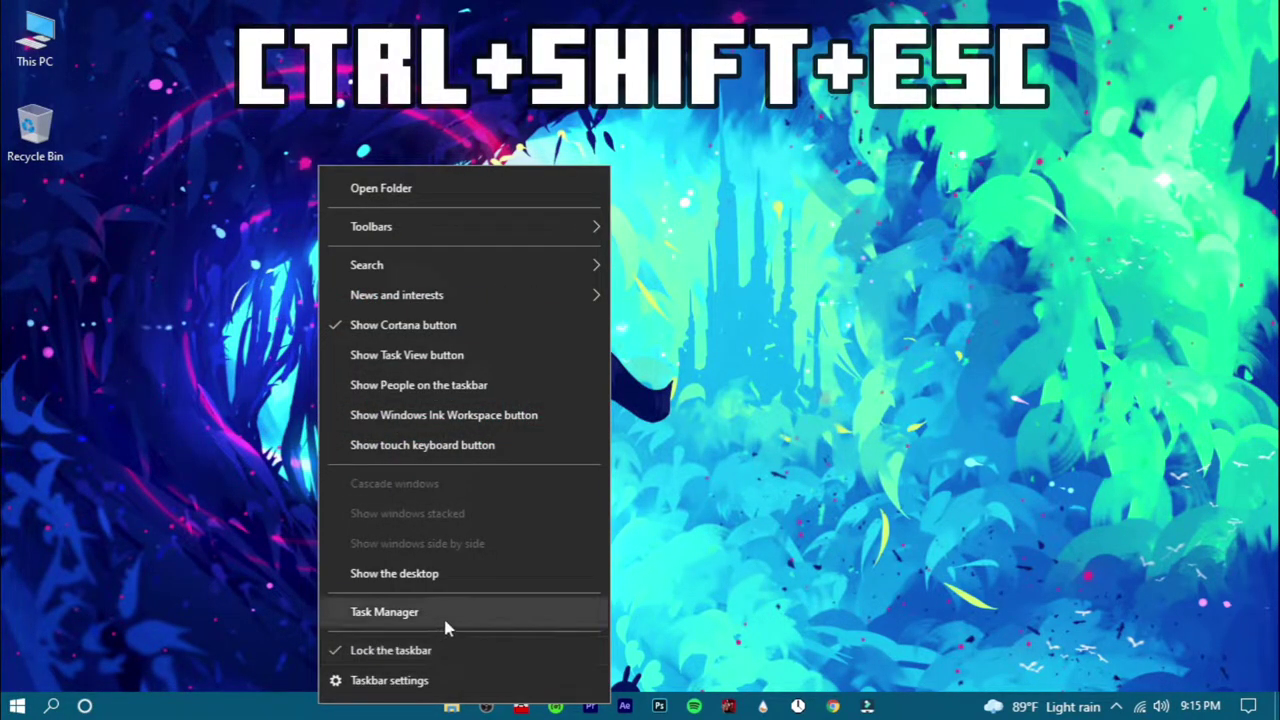
left_click(511, 612)
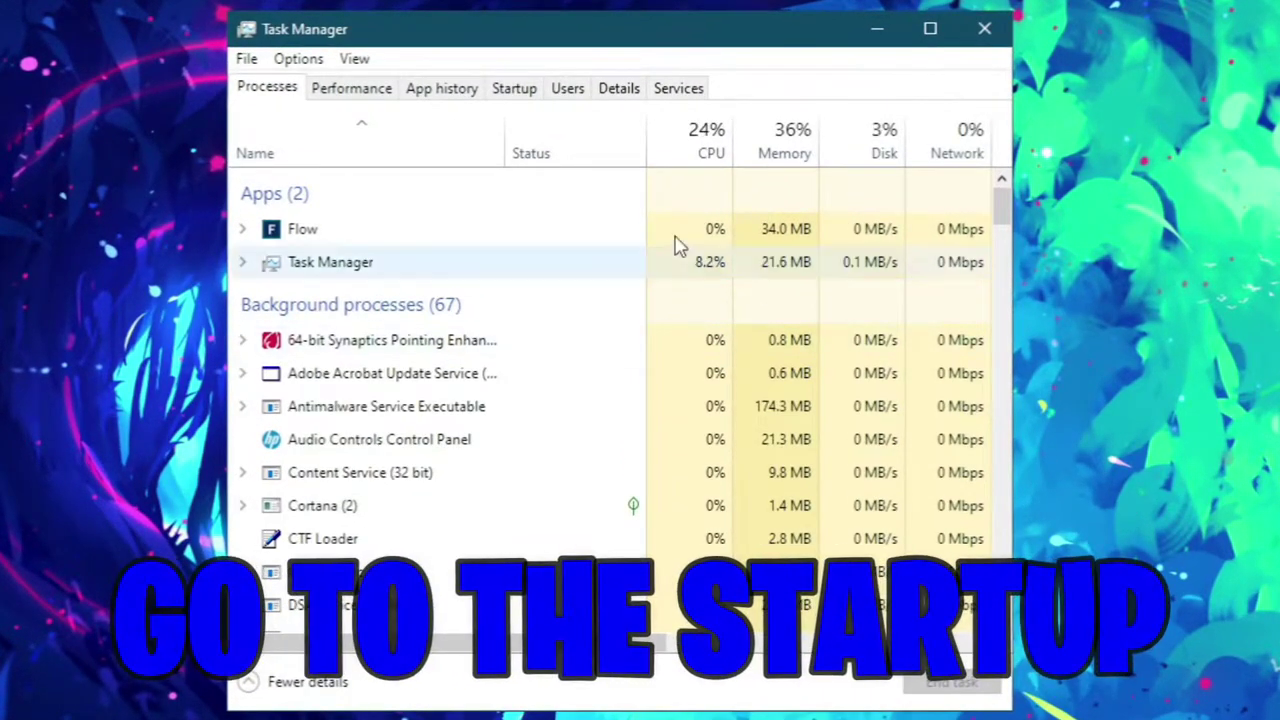
left_click(512, 92)
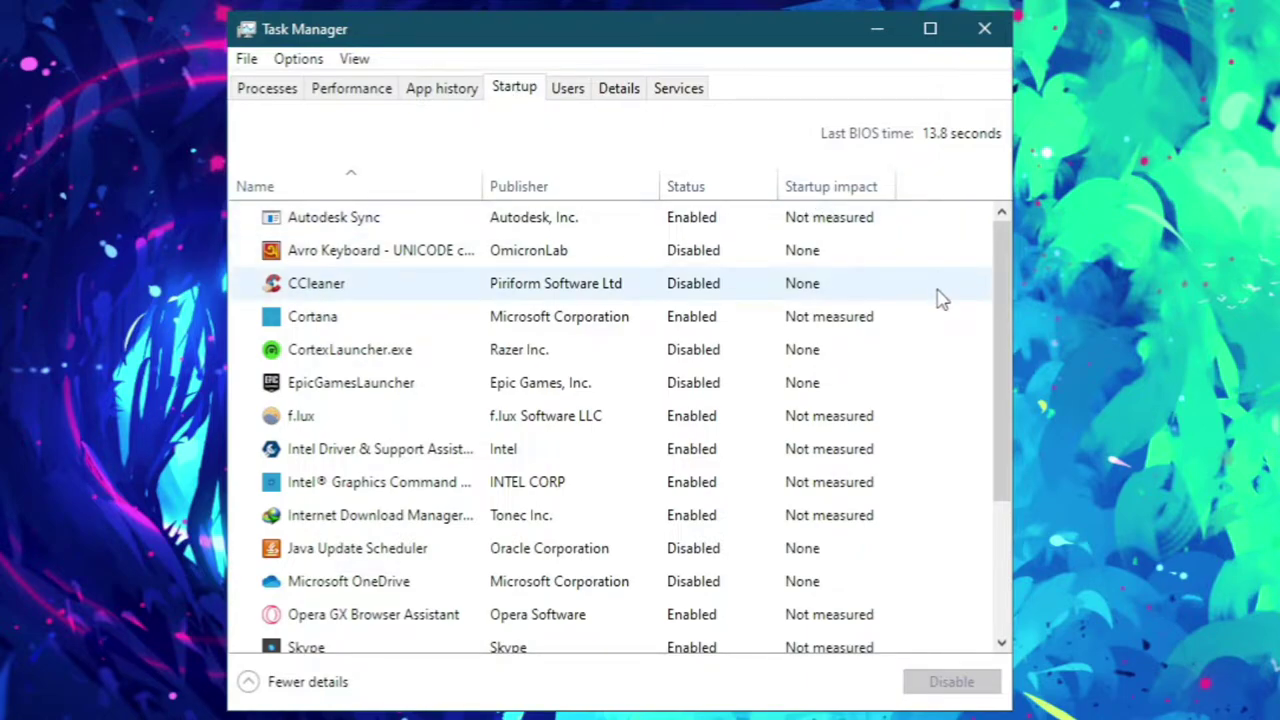
left_click(694, 224)
left_click(955, 694)
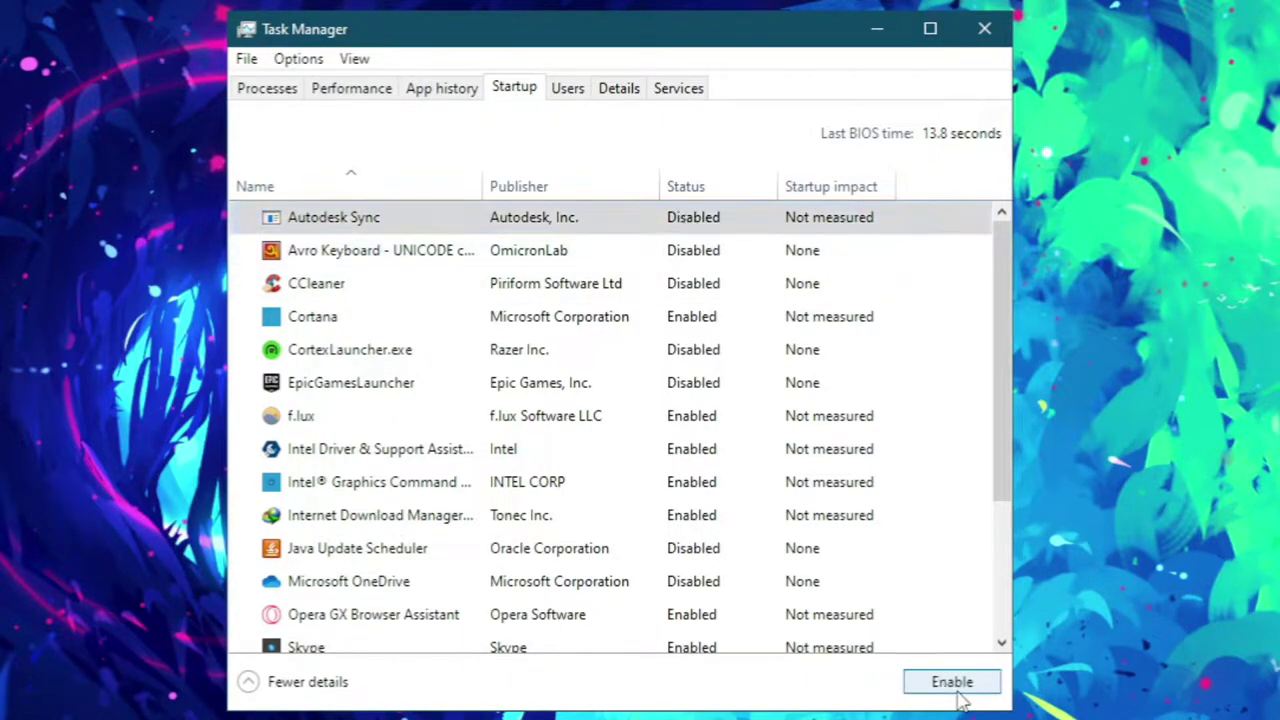
left_click(705, 318)
left_click(951, 686)
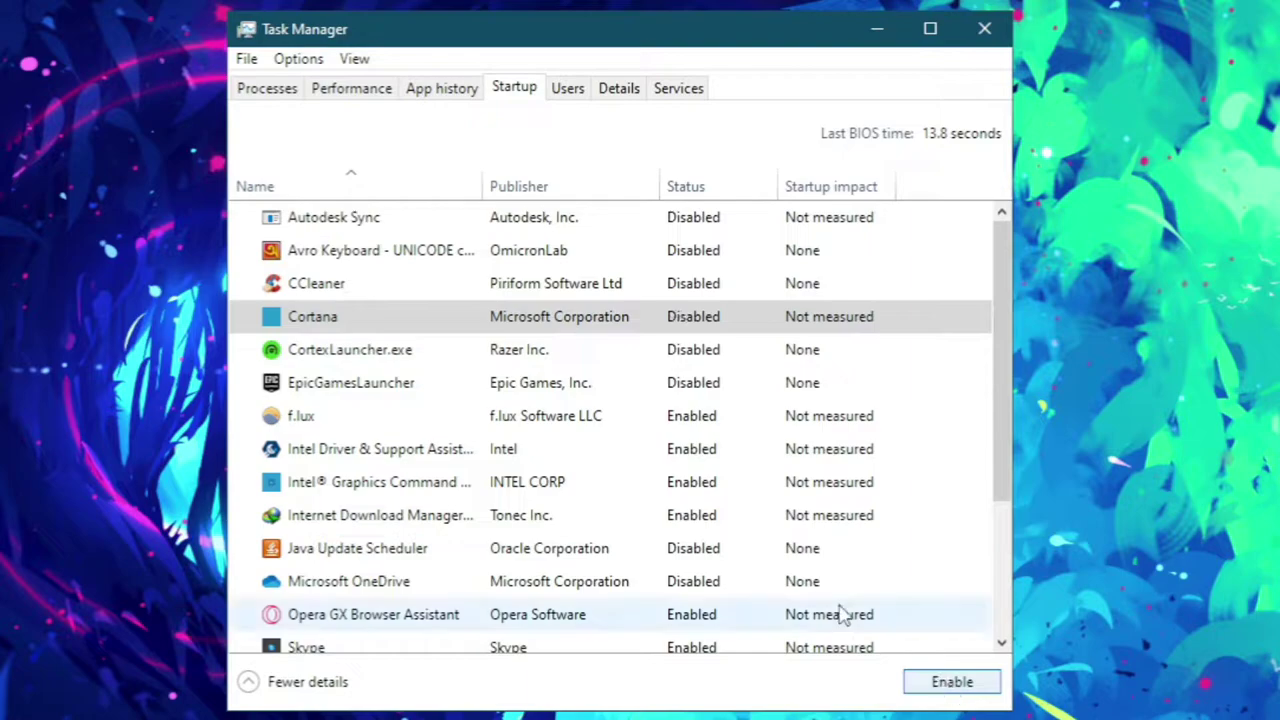
left_click(860, 416)
left_click(950, 682)
left_click(720, 449)
left_click(940, 682)
left_click(870, 482)
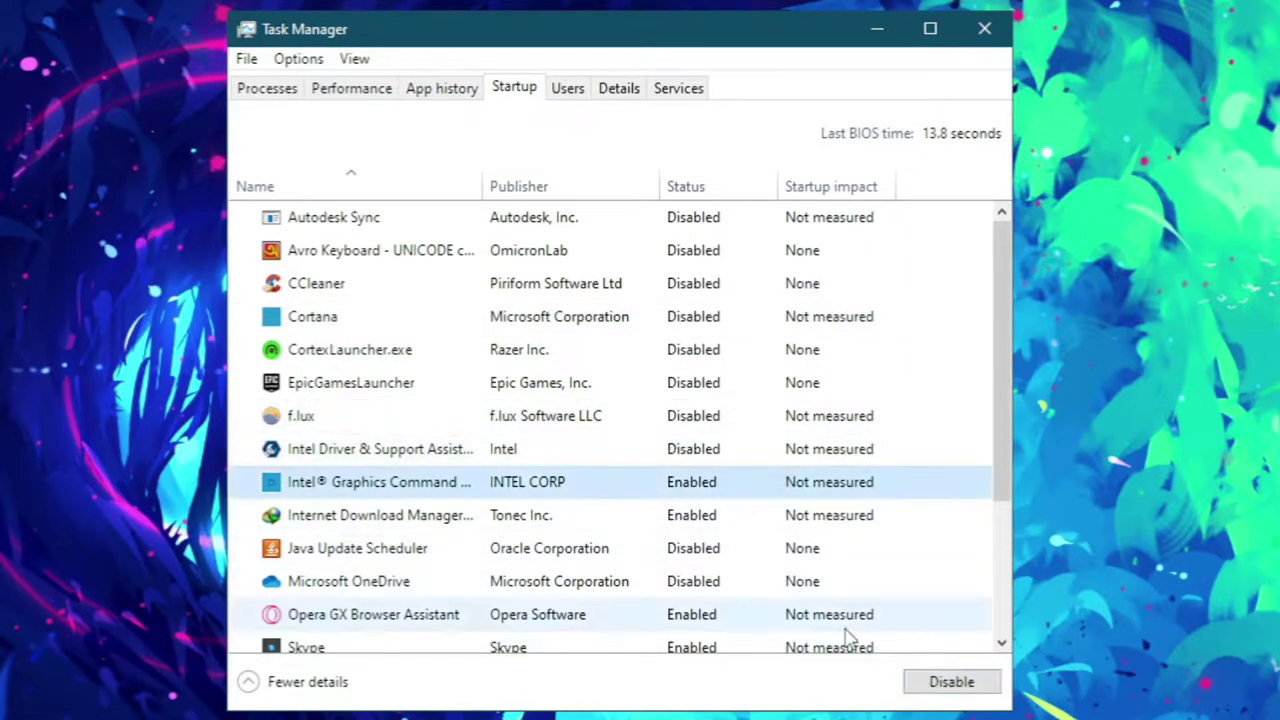
left_click(908, 680)
Disable Internet Download Manager, Opera GX Browser Assistant, Skype and Steam at startup
left_click(875, 515)
left_click(945, 682)
left_click(750, 614)
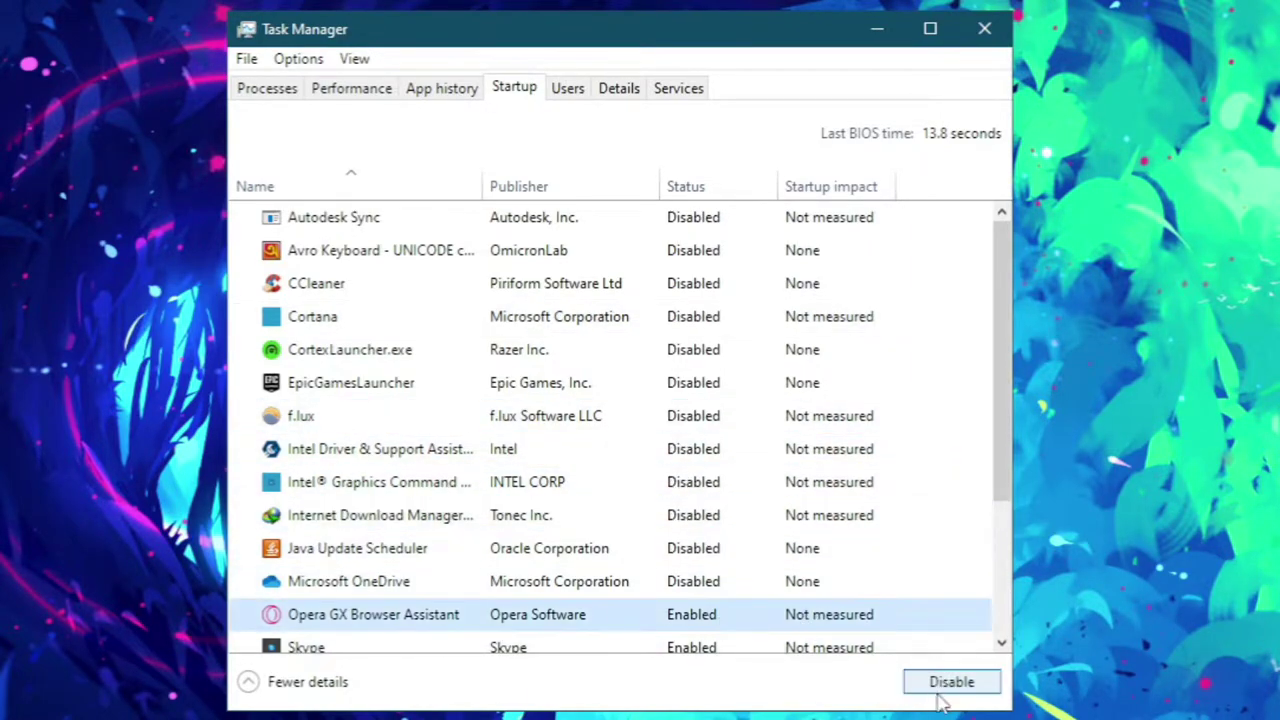
left_click(943, 681)
left_click(735, 646)
left_click(945, 681)
scroll(1005, 465, "down", 2)
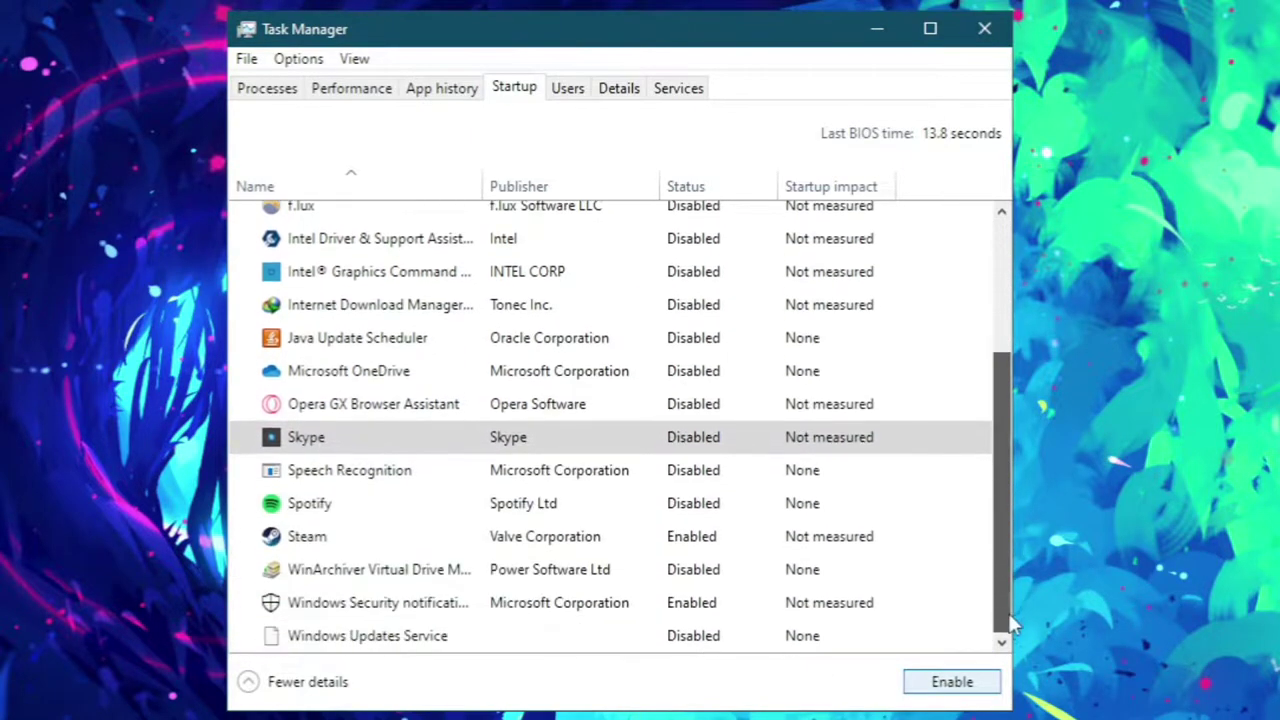
left_click(805, 536)
left_click(950, 682)
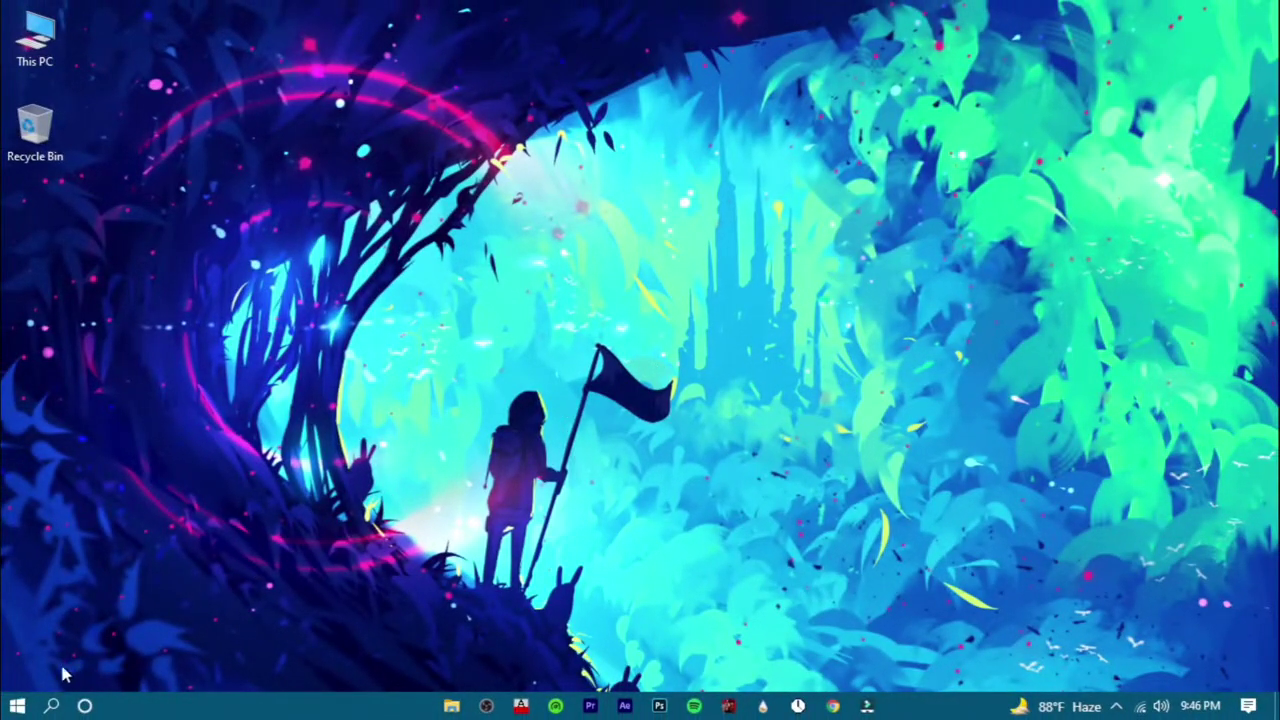
Open System Configuration through a 'system' search
left_click(50, 706)
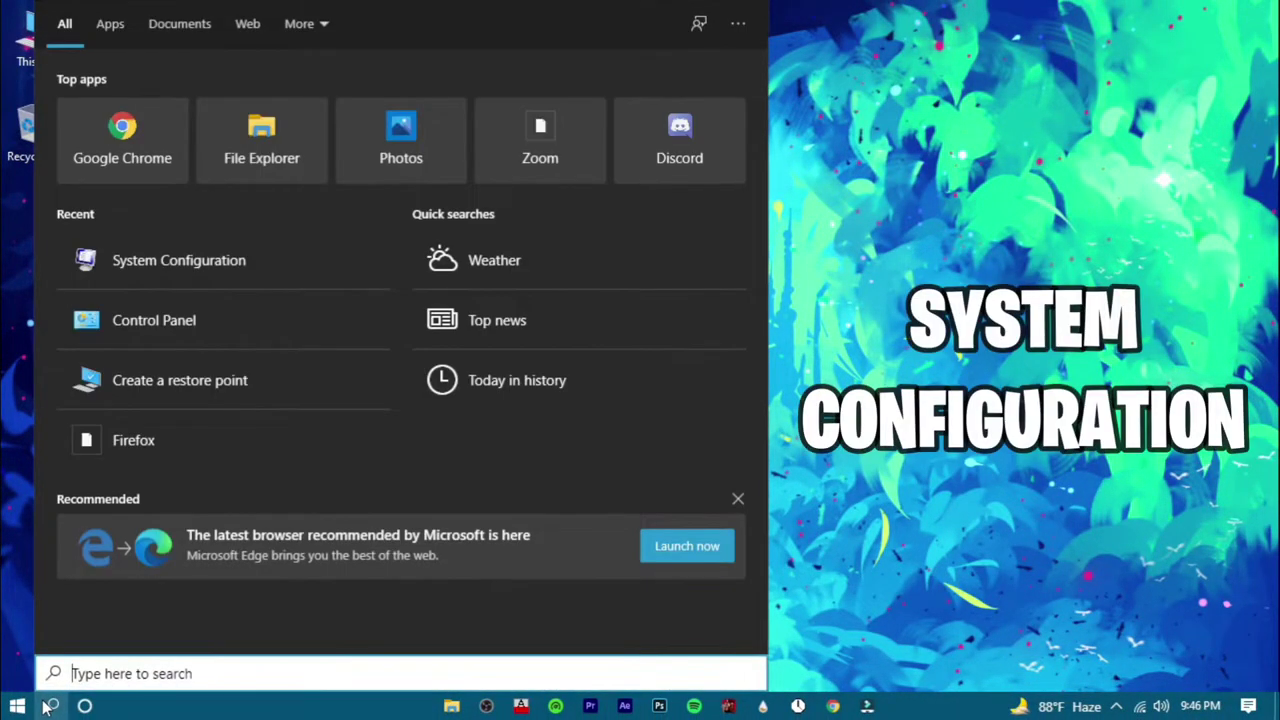
type("system")
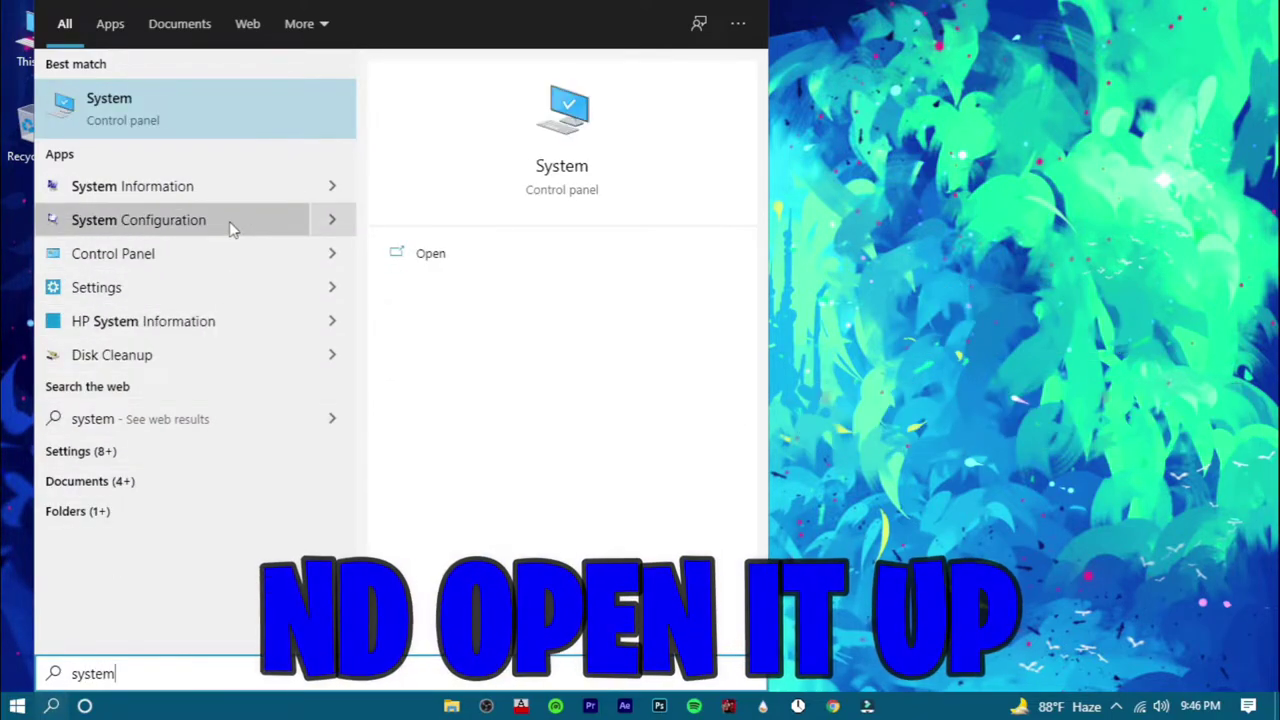
left_click(228, 221)
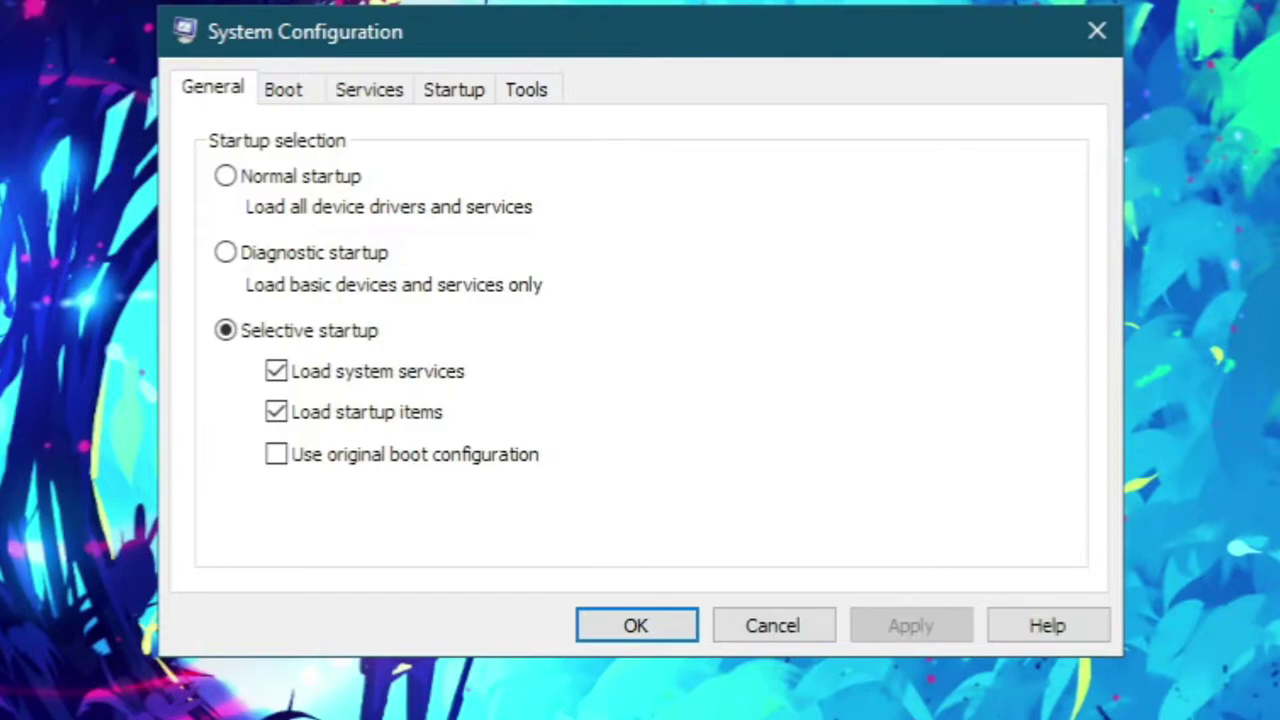
Set boot to no GUI, a 10-second timeout and 4 processors, and apply
left_click(306, 92)
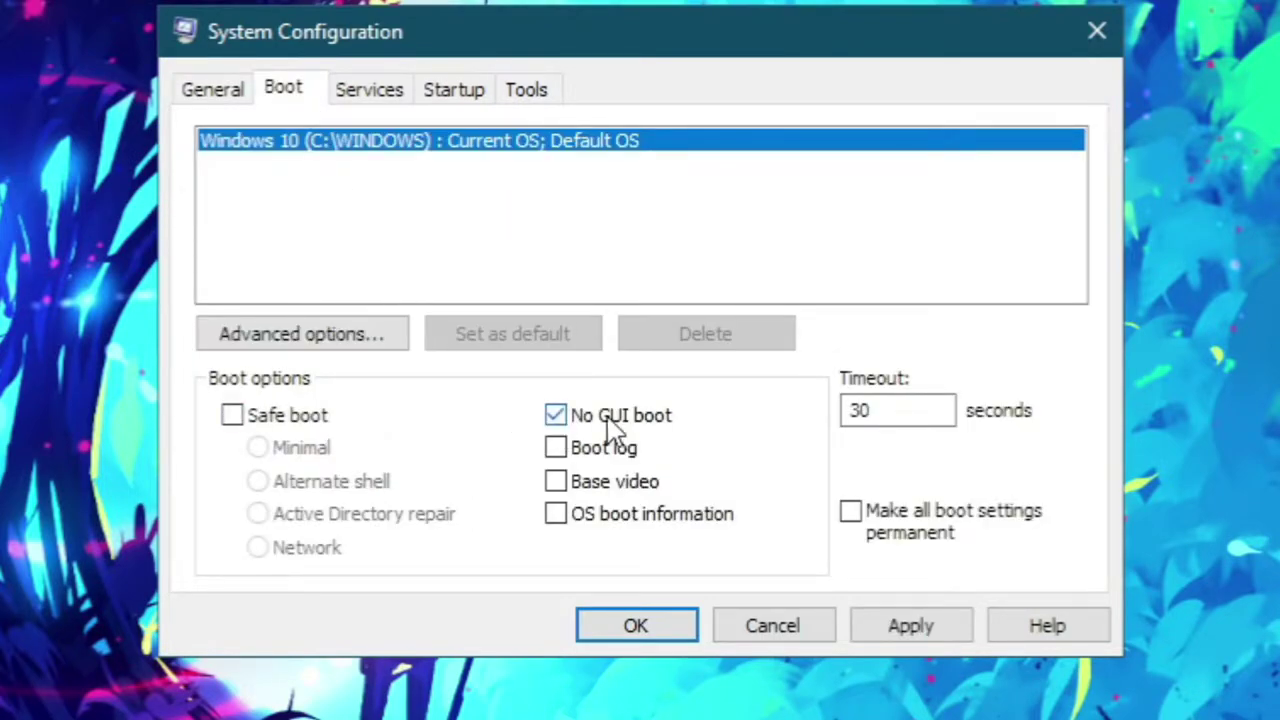
type("1")
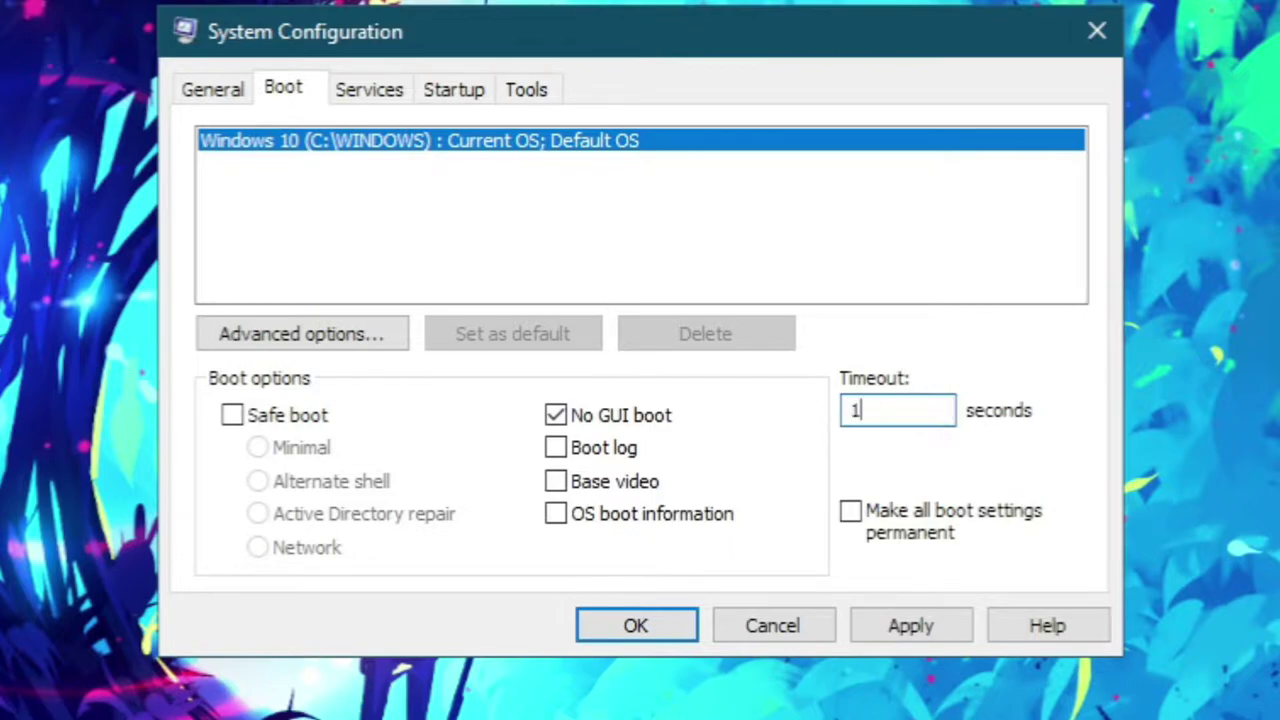
type("0")
left_click(257, 338)
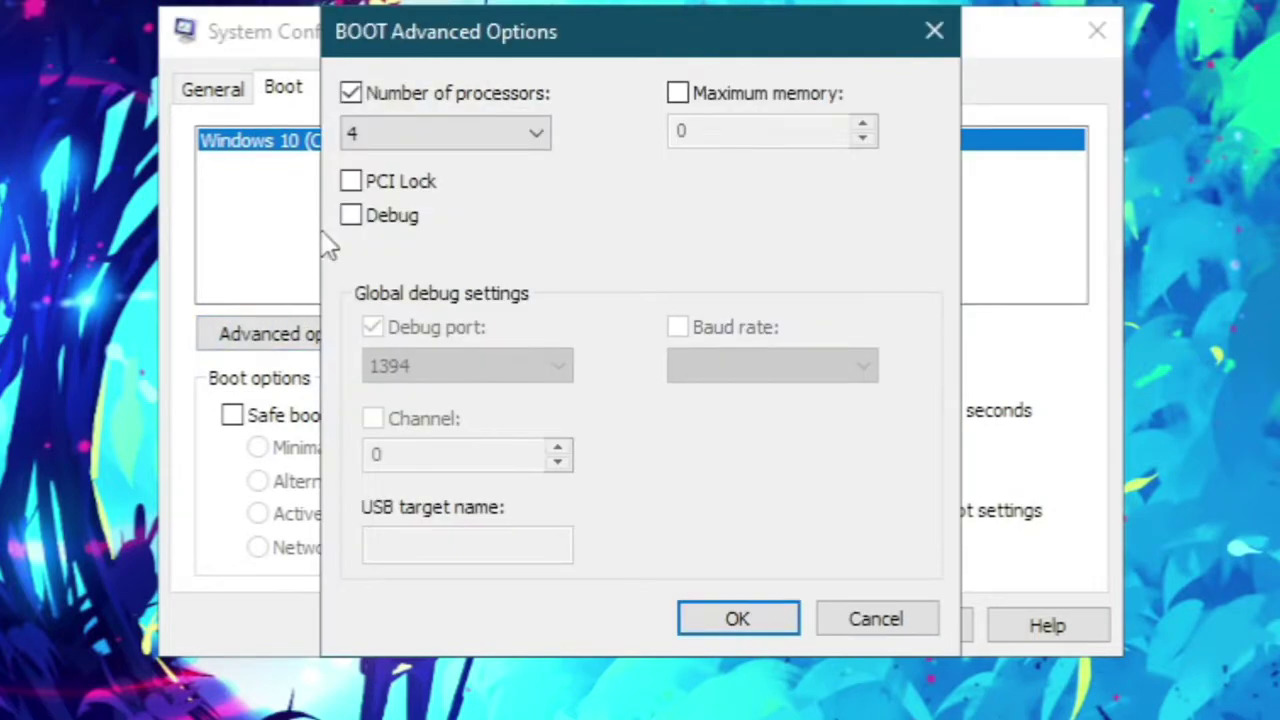
left_click(440, 135)
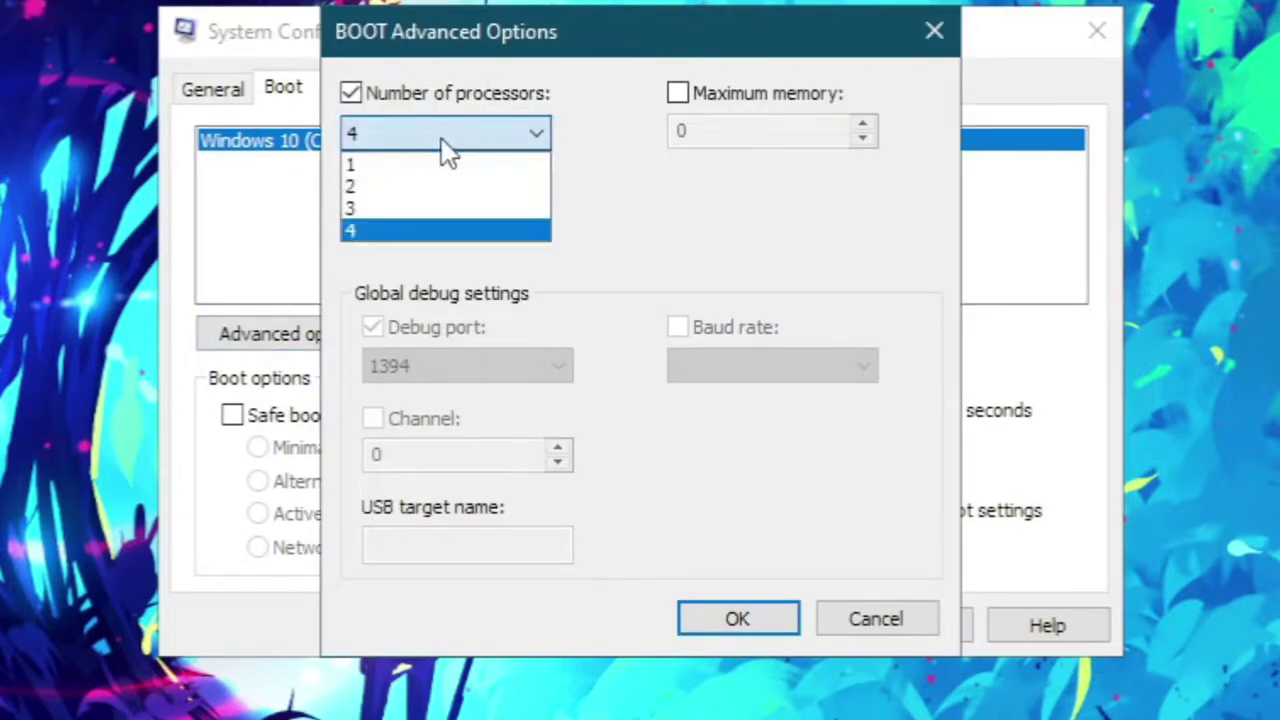
left_click(405, 232)
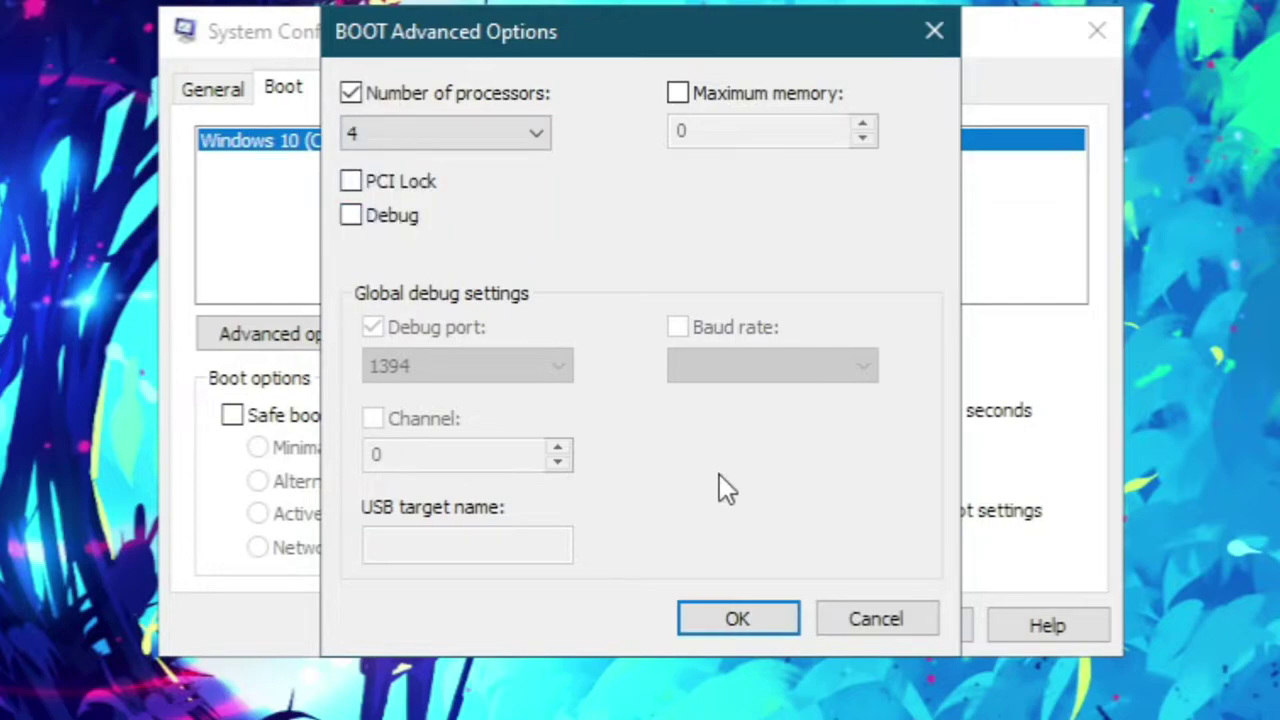
left_click(738, 620)
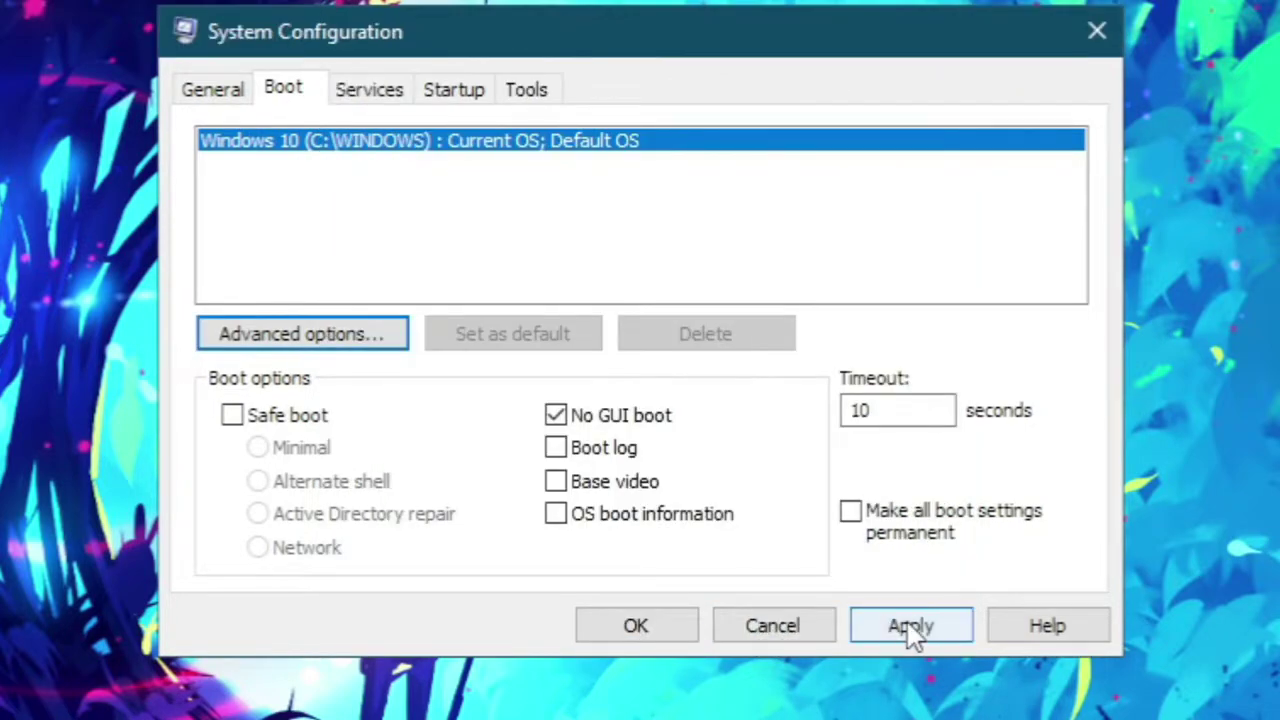
left_click(619, 636)
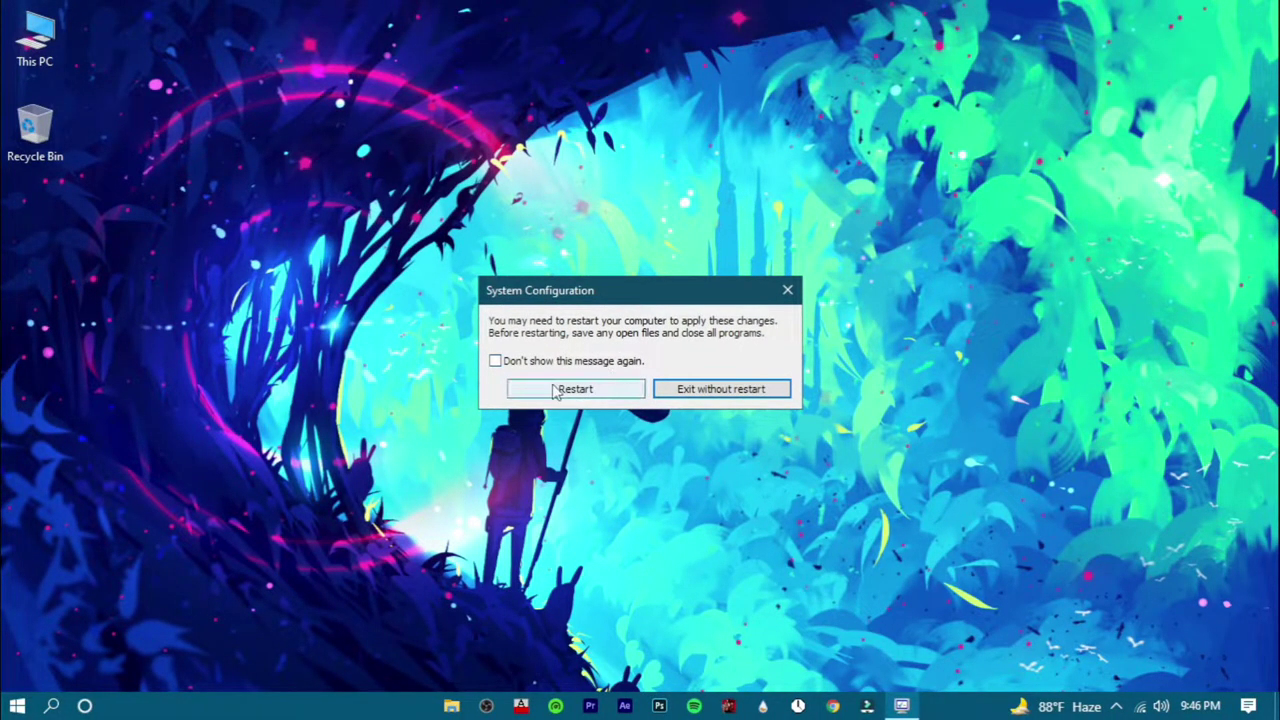
Restart the computer to apply the new boot settings
left_click(630, 398)
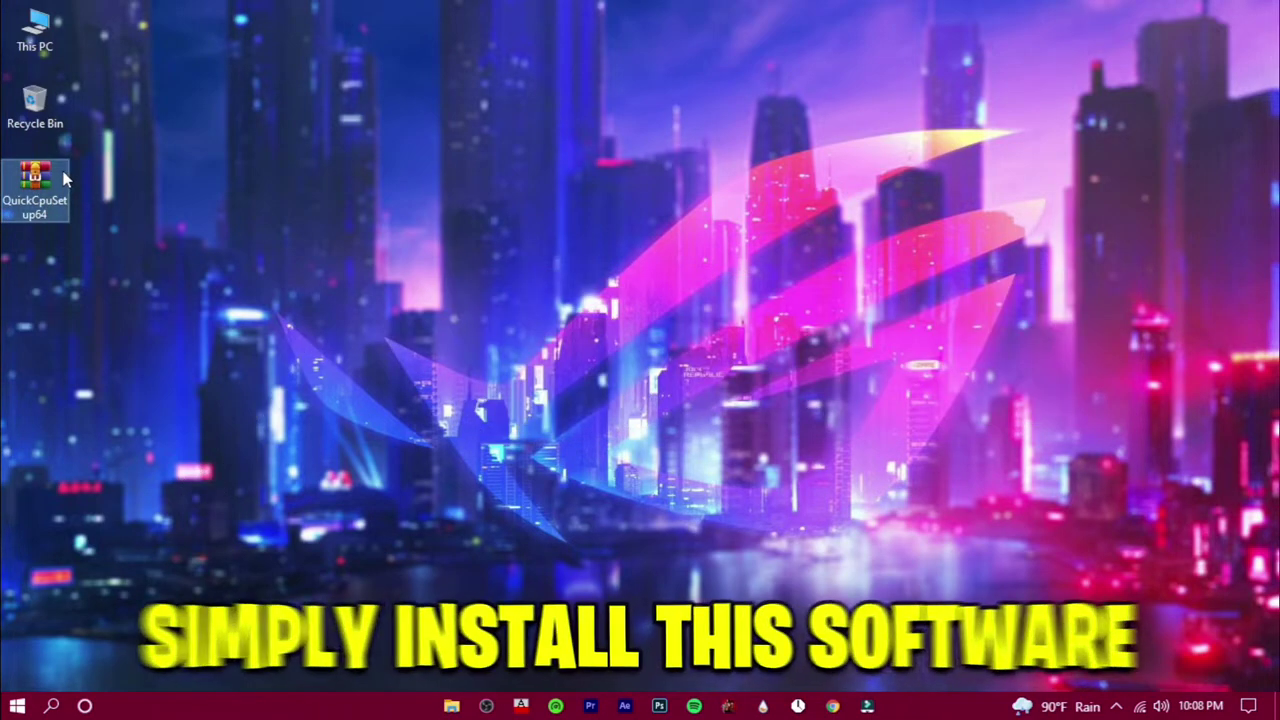
Extract QuickCpuSetup64 on the desktop and install Quick CPU to the default folder
right_click(63, 174)
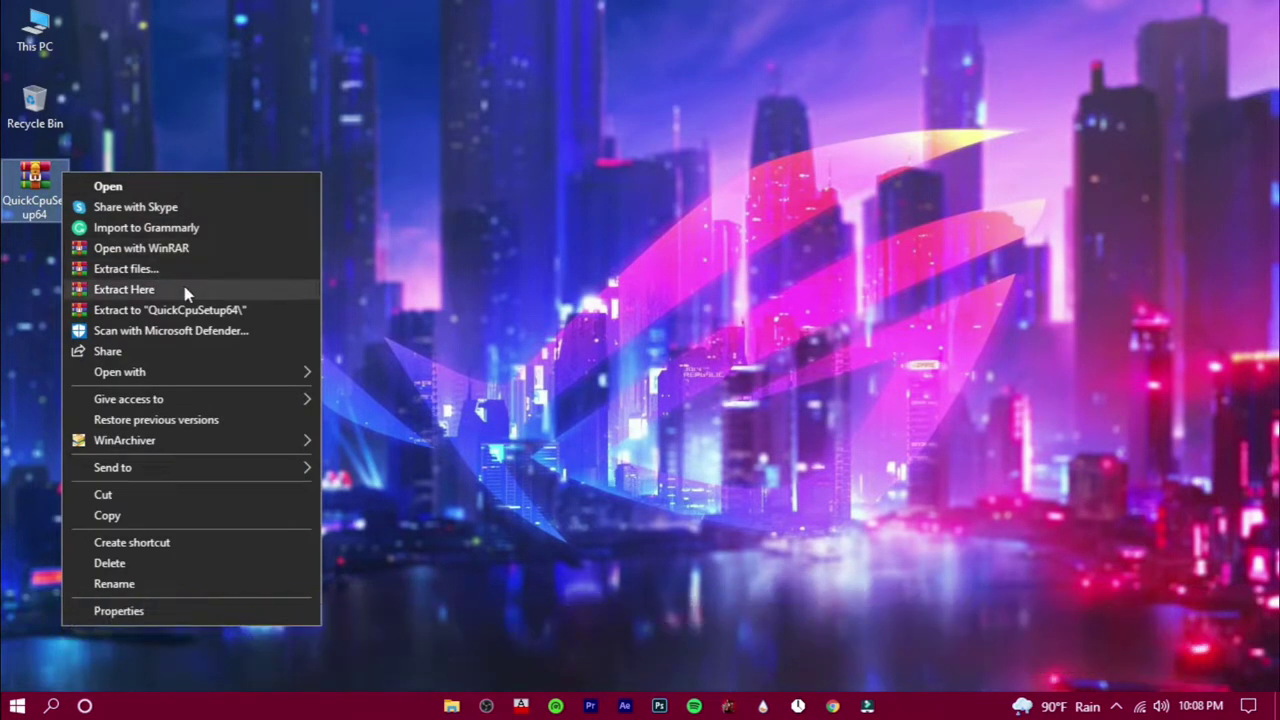
left_click(220, 290)
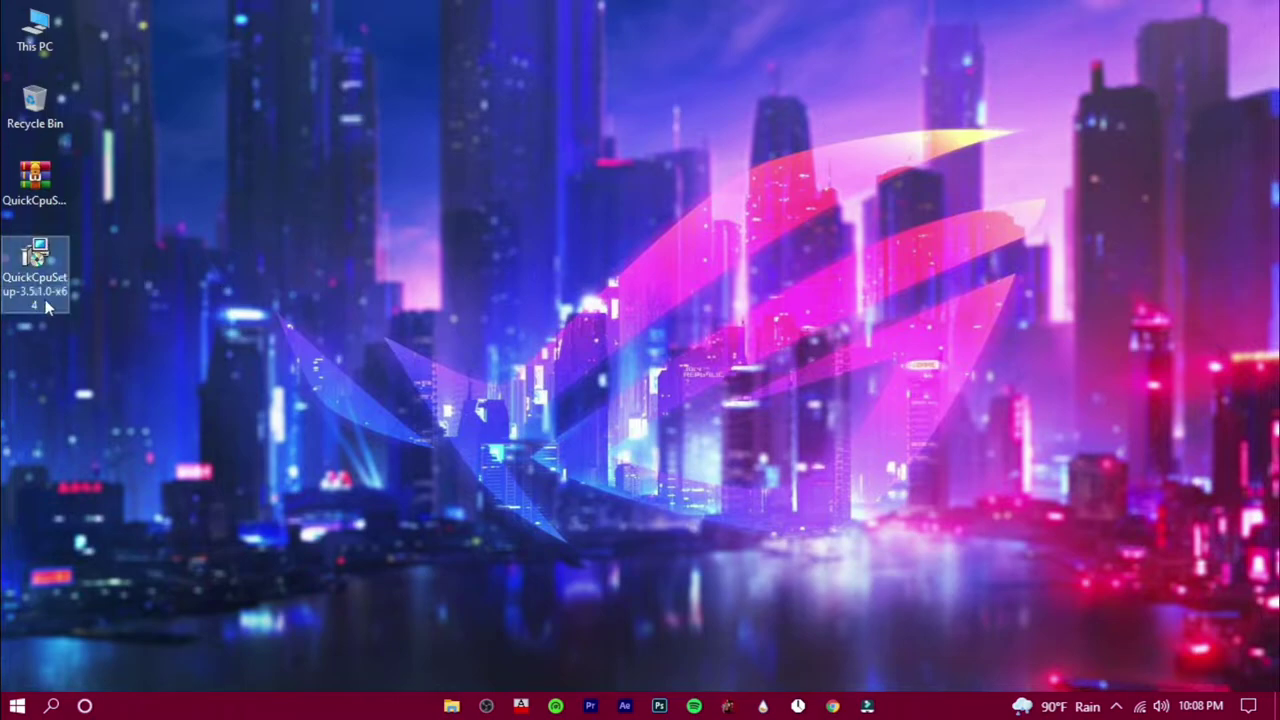
double_click(40, 255)
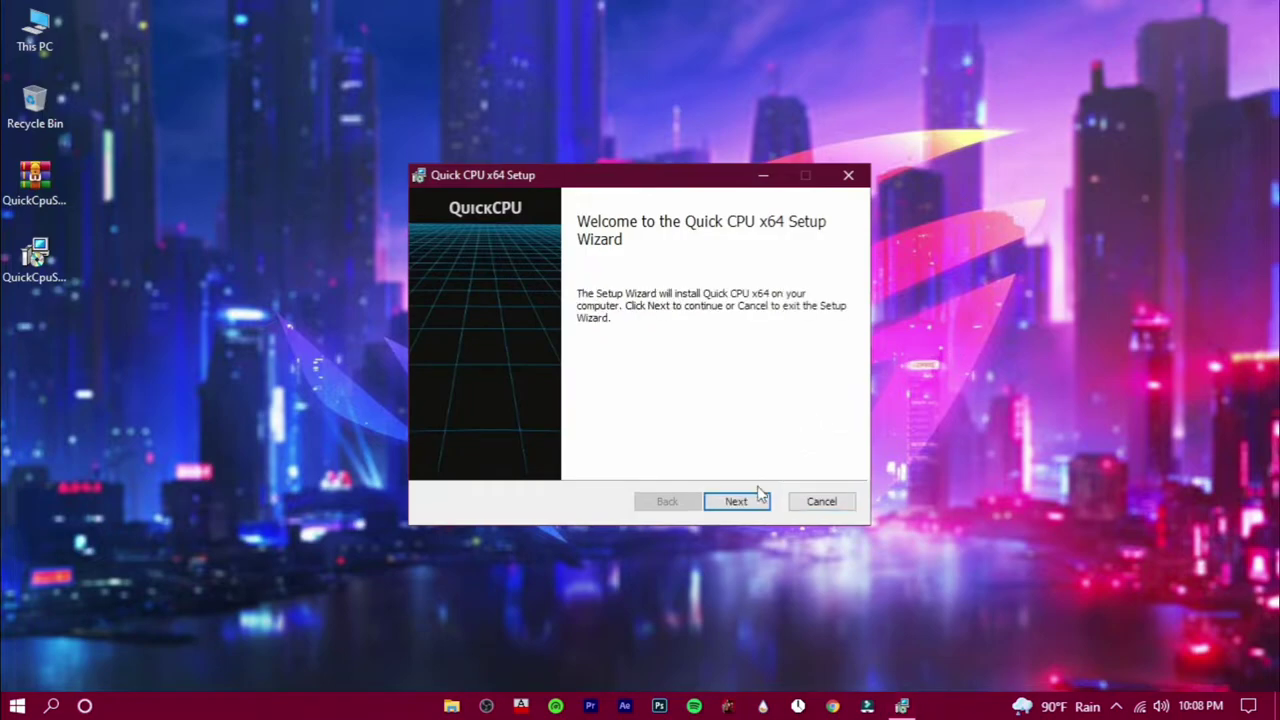
left_click(737, 501)
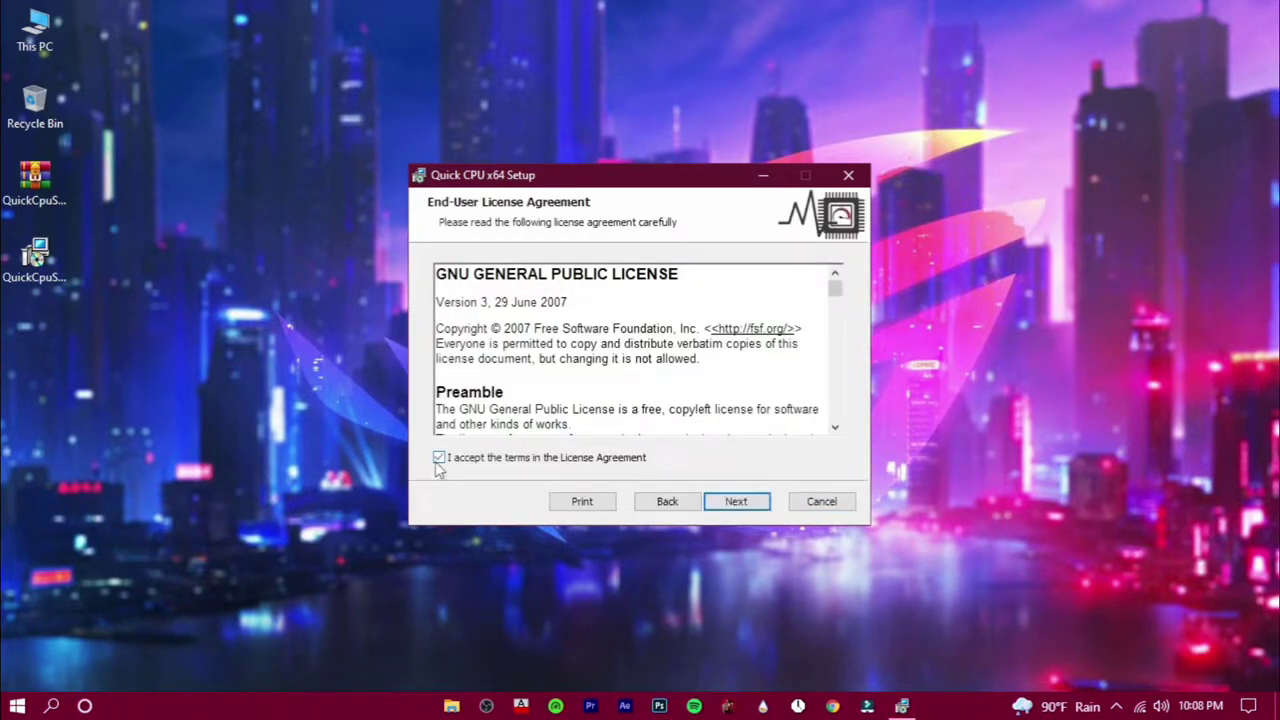
left_click(755, 510)
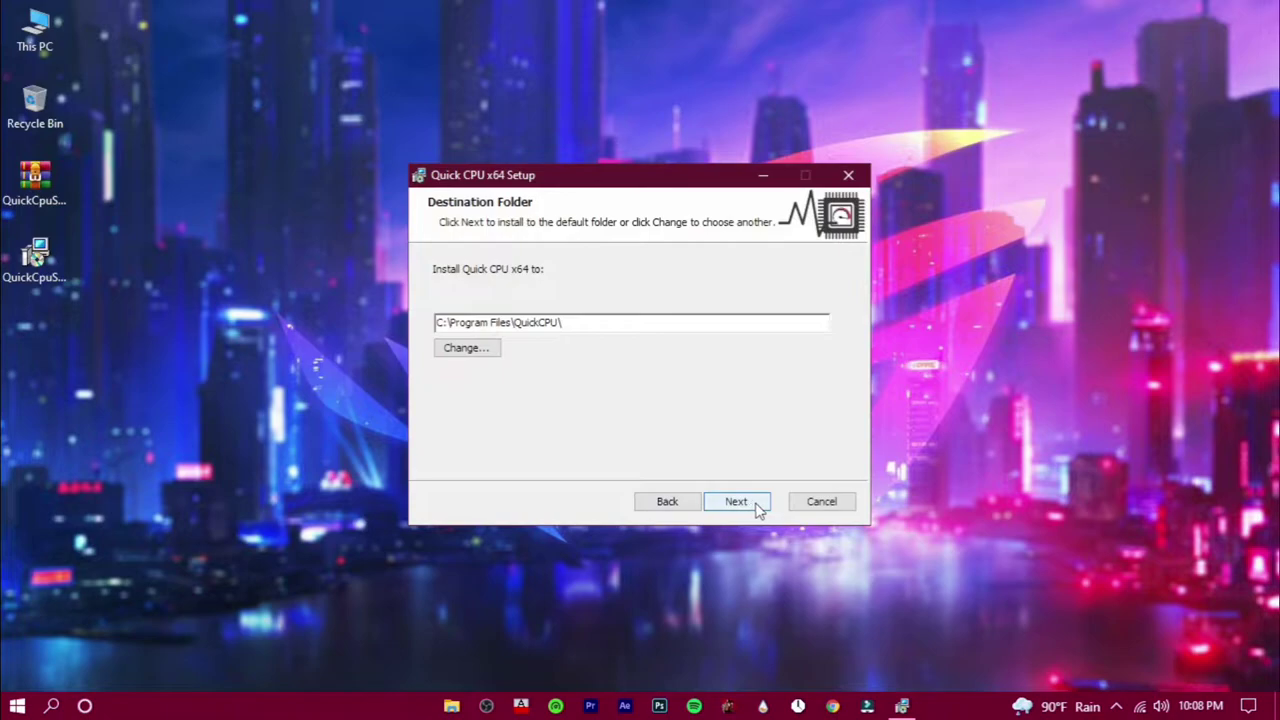
left_click(757, 509)
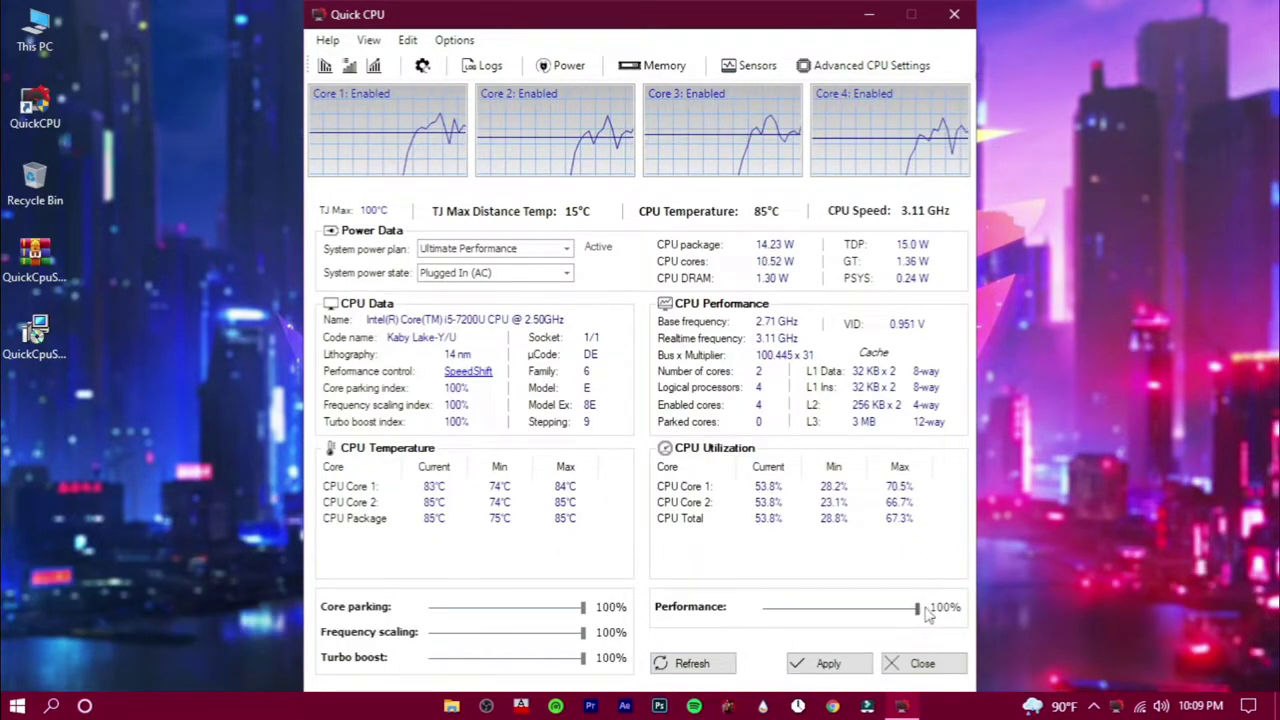
Keep performance and core parking at 100%, using Ultimate Performance on Plugged In (AC)
mouse_move(918, 609)
left_mouse_down()
mouse_move(882, 609)
mouse_move(944, 610)
left_mouse_up()
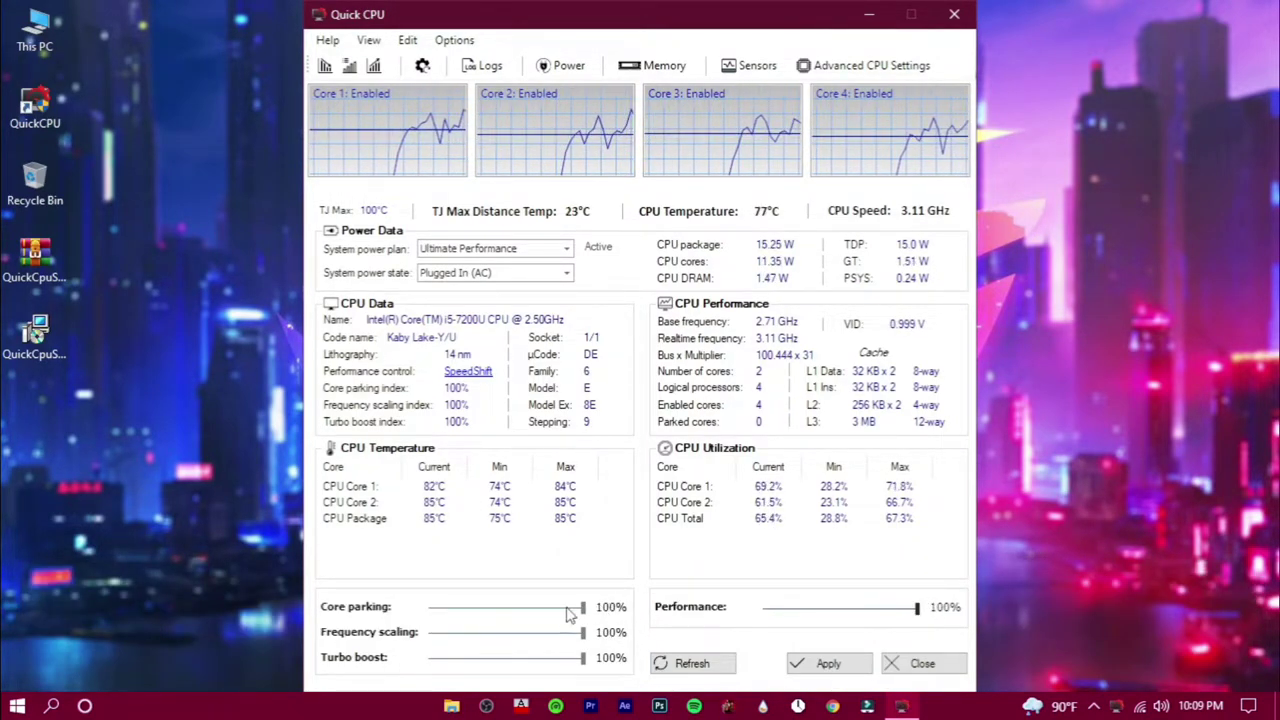
mouse_move(568, 614)
left_mouse_down()
mouse_move(592, 625)
mouse_move(606, 660)
left_mouse_up()
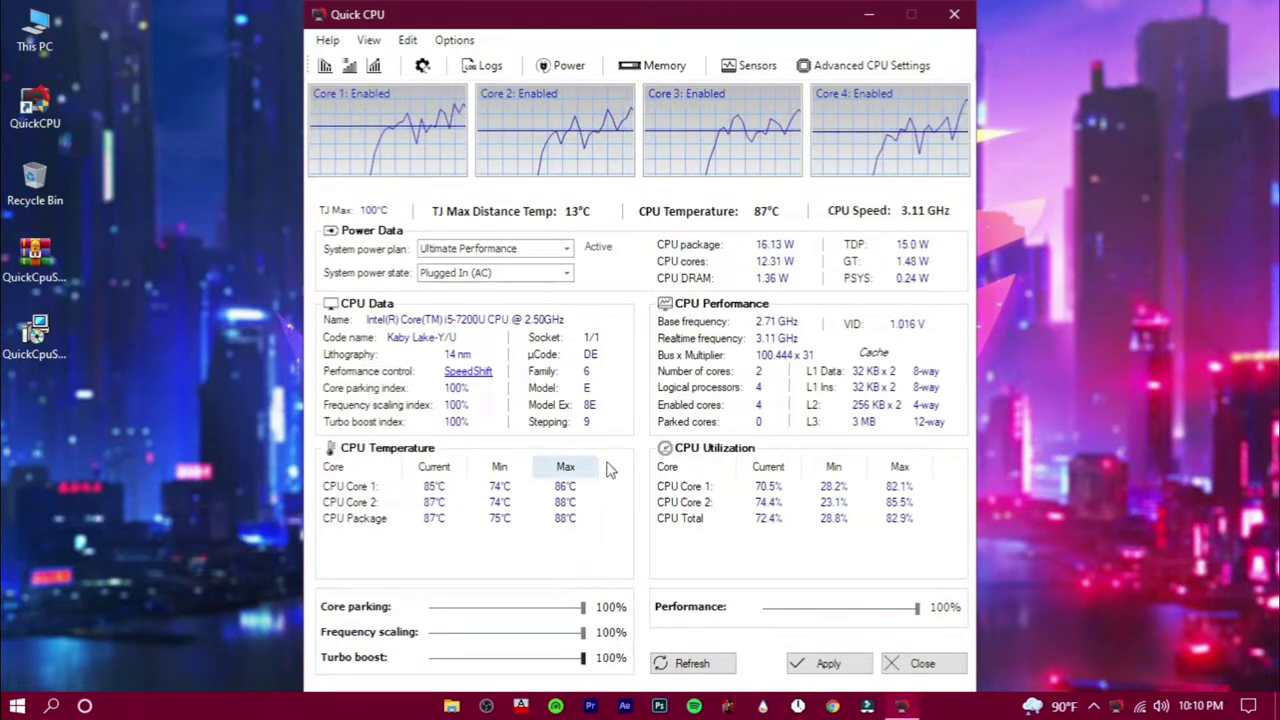
left_click(529, 249)
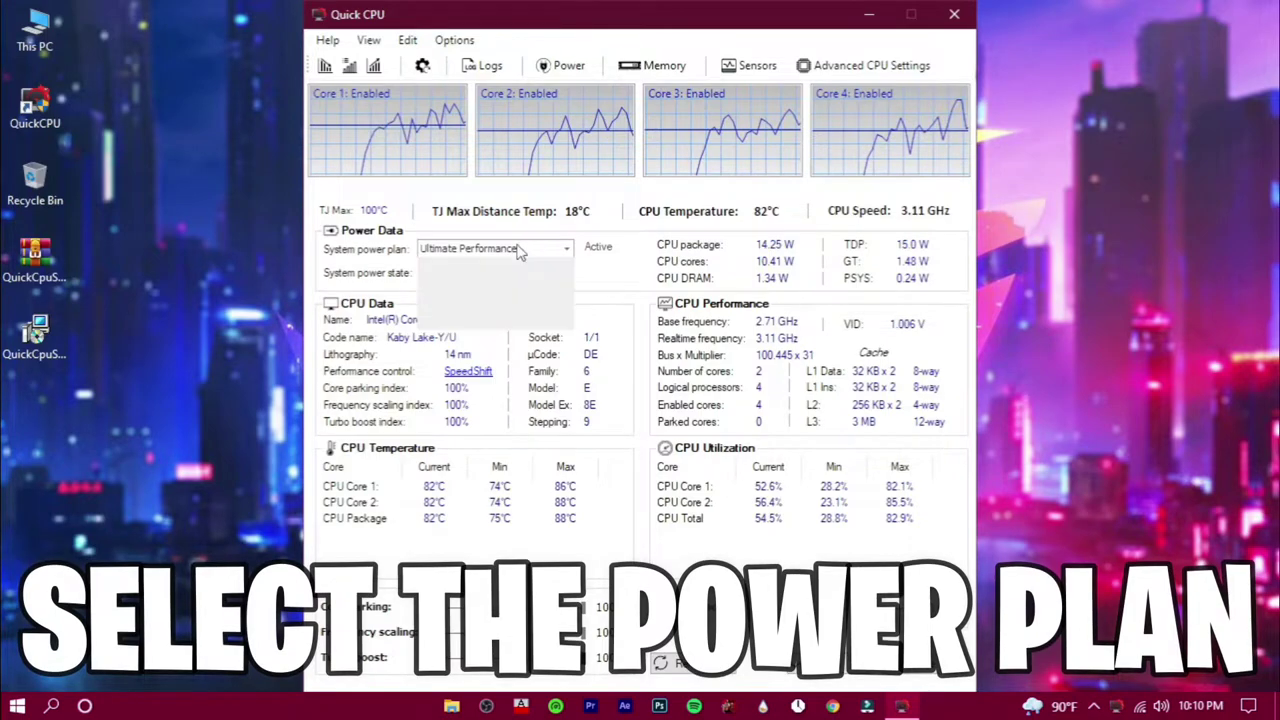
left_click(470, 267)
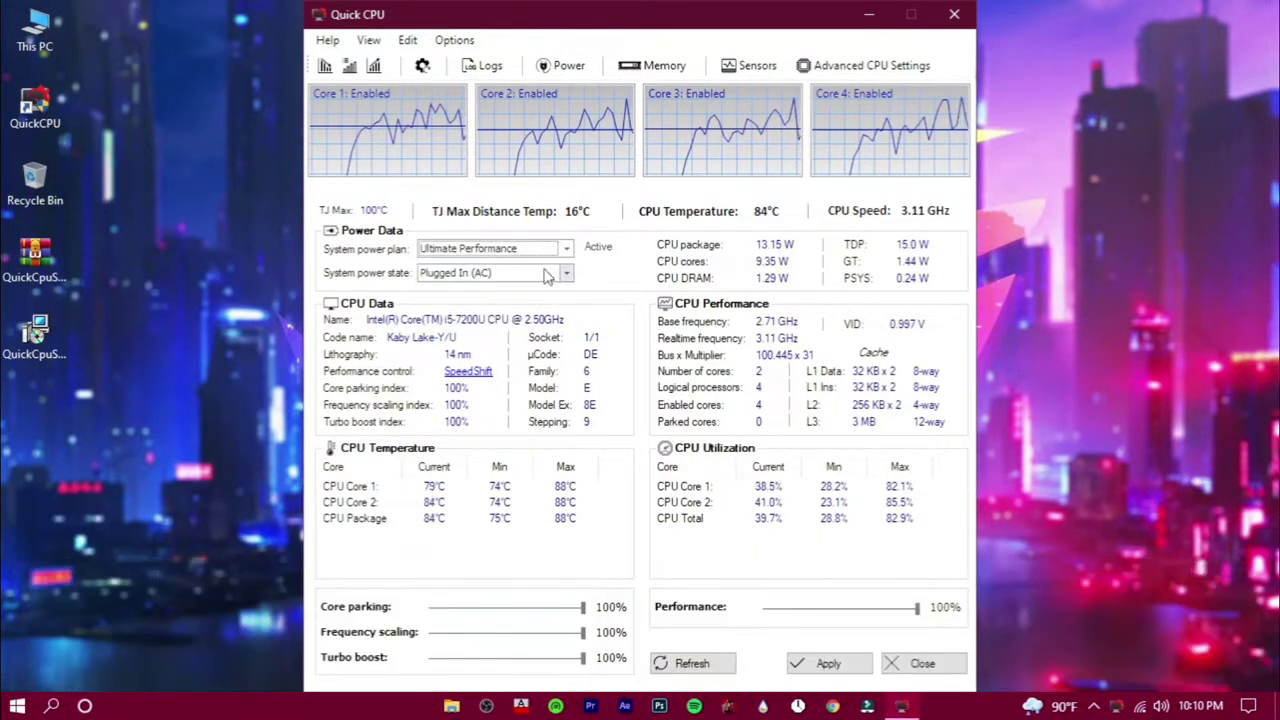
left_click(545, 275)
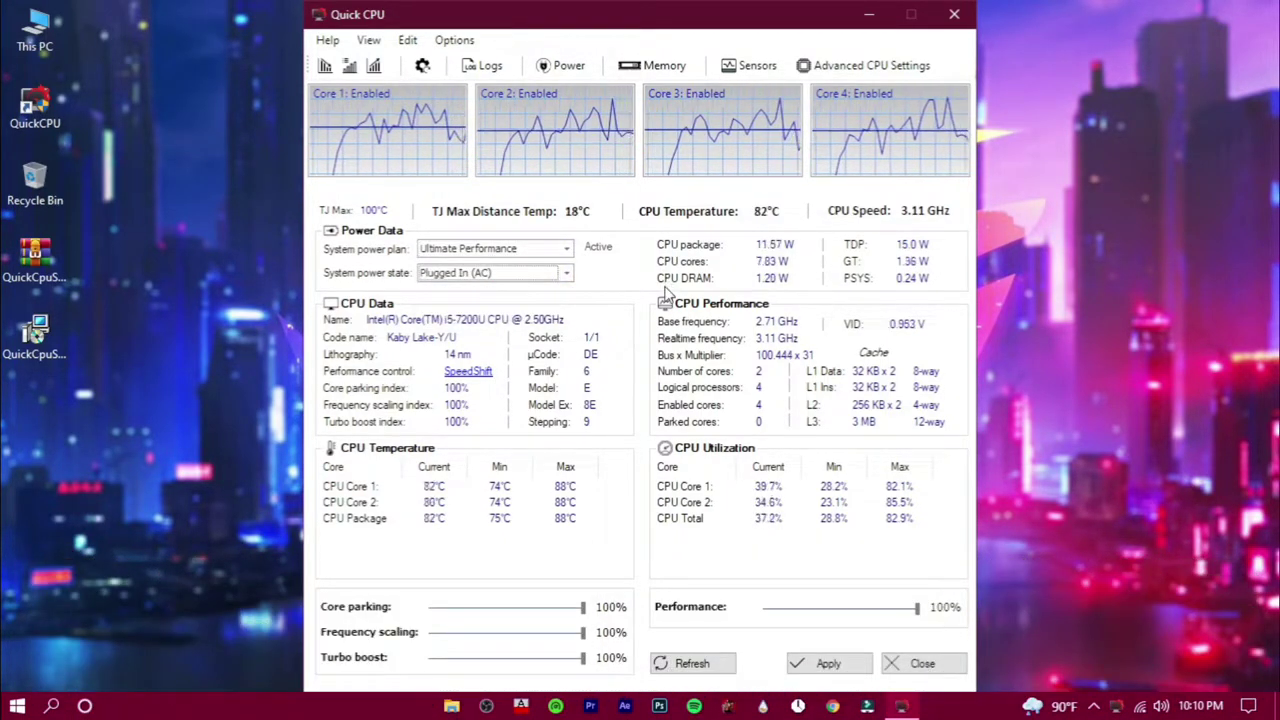
Clean working set, system cache and standby memory in Quick CPU, raising available memory to 70%
left_click(650, 66)
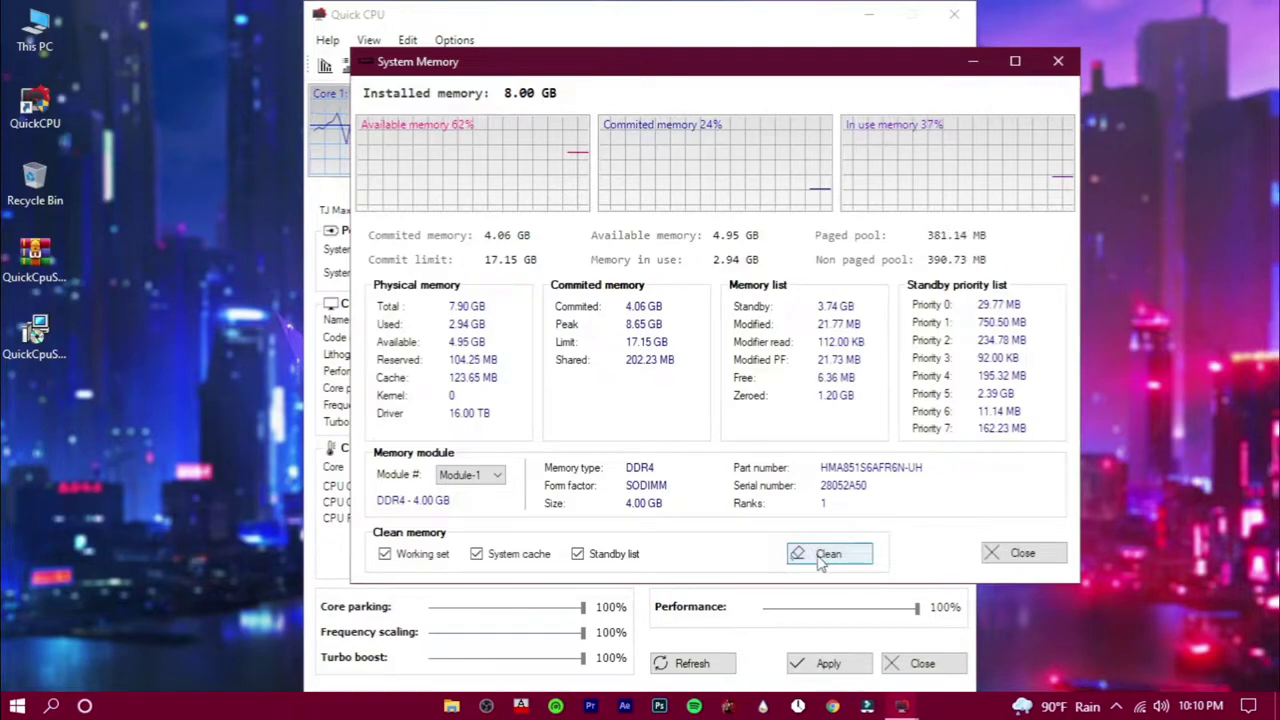
left_click(848, 565)
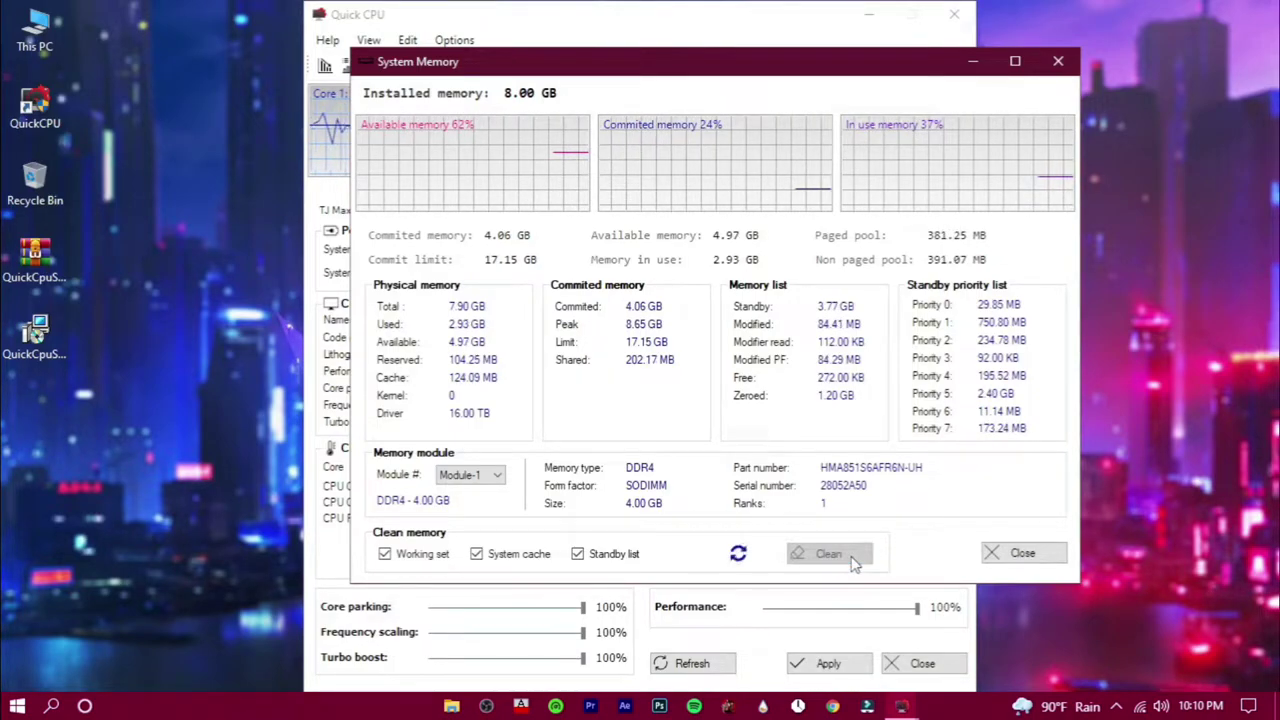
left_click(1023, 553)
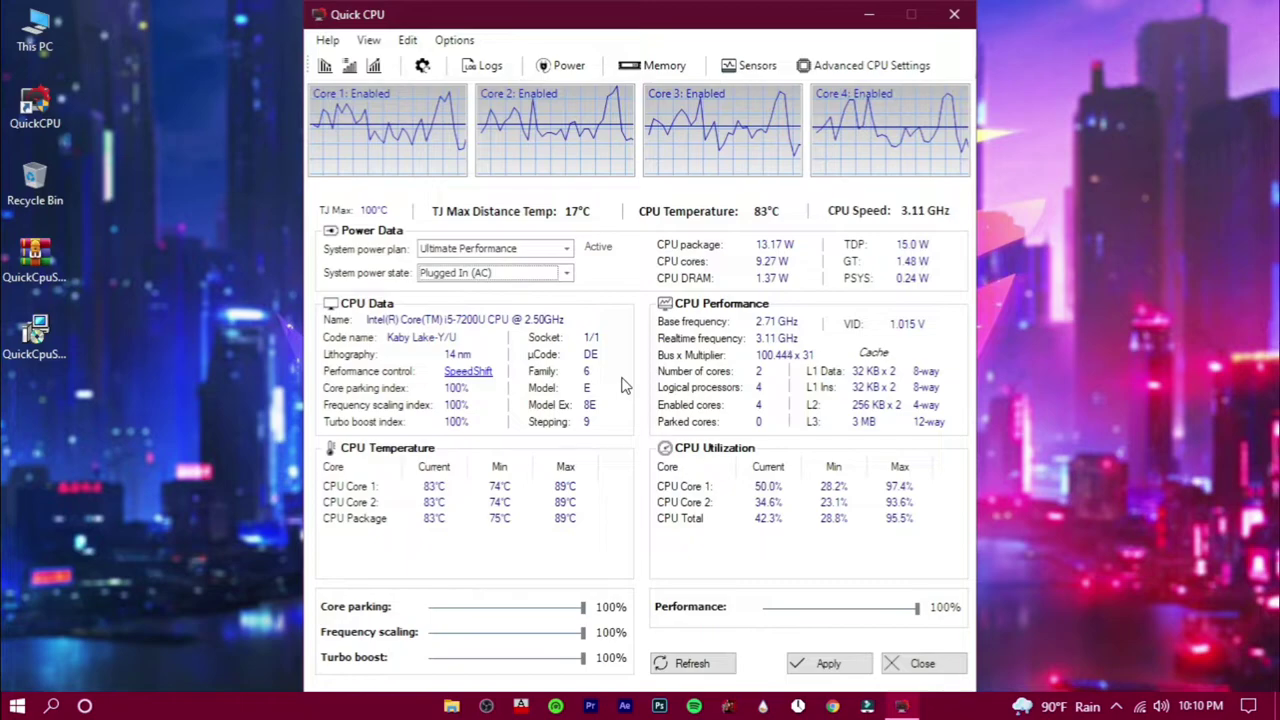
Apply Quick CPU's CPU and power settings, acknowledge the success message, and exit Quick CPU
left_click(843, 669)
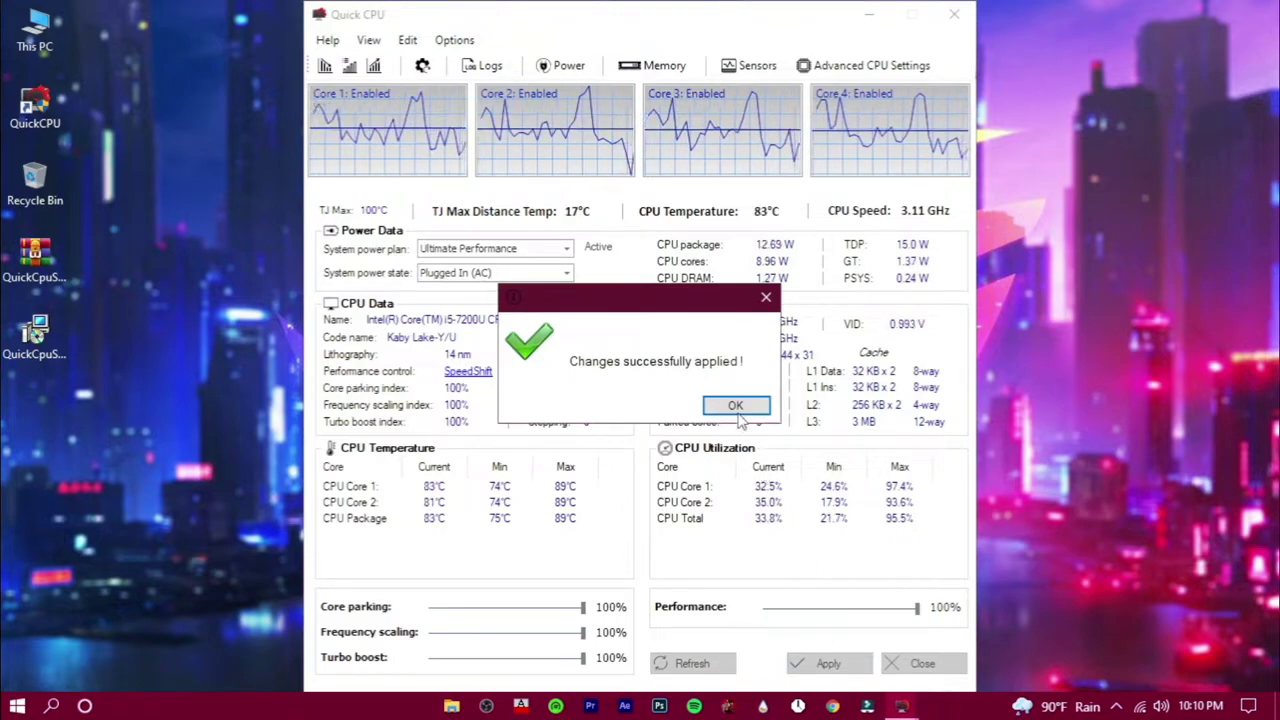
left_click(736, 410)
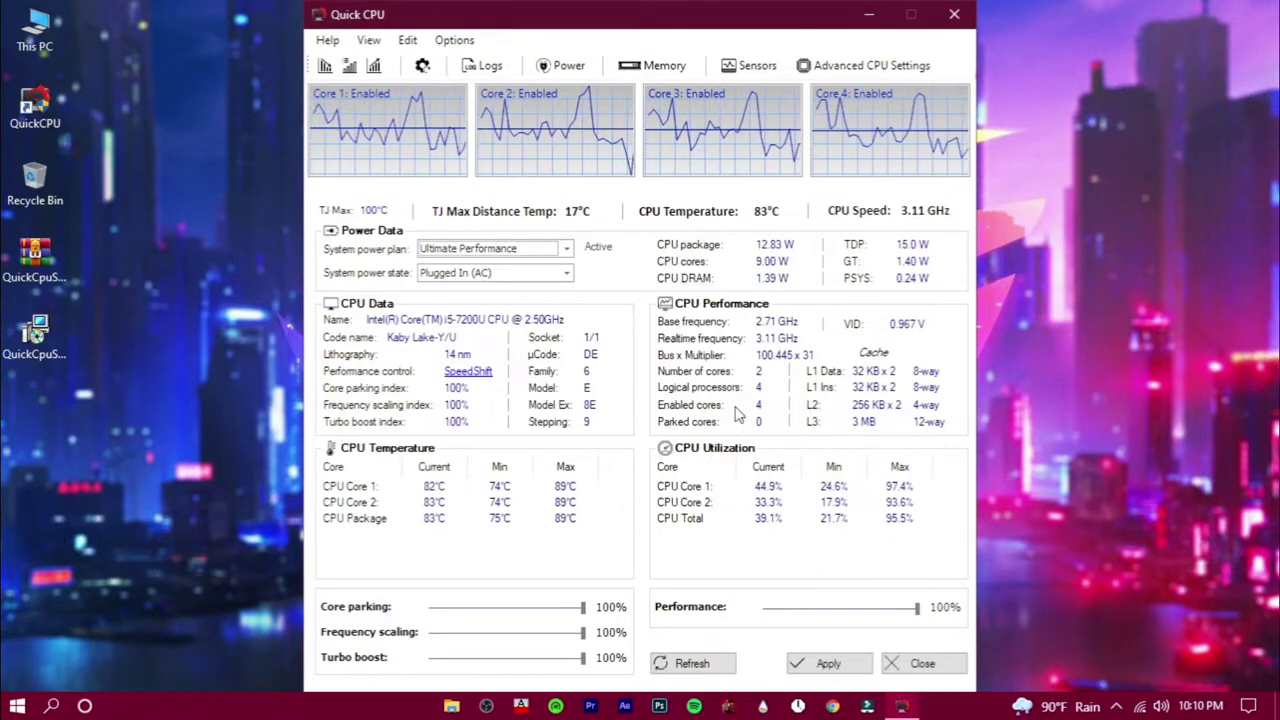
left_click(918, 663)
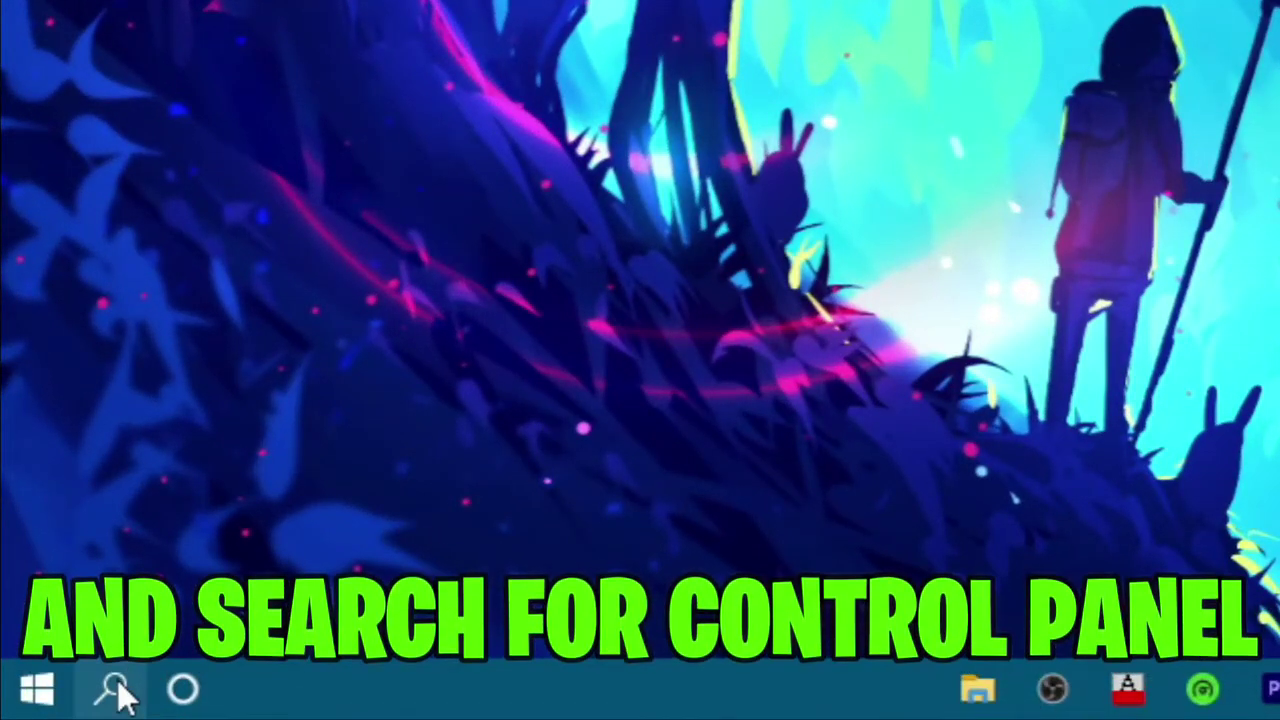
Search Windows for 'control' and launch Control Panel from the best match
left_click(52, 706)
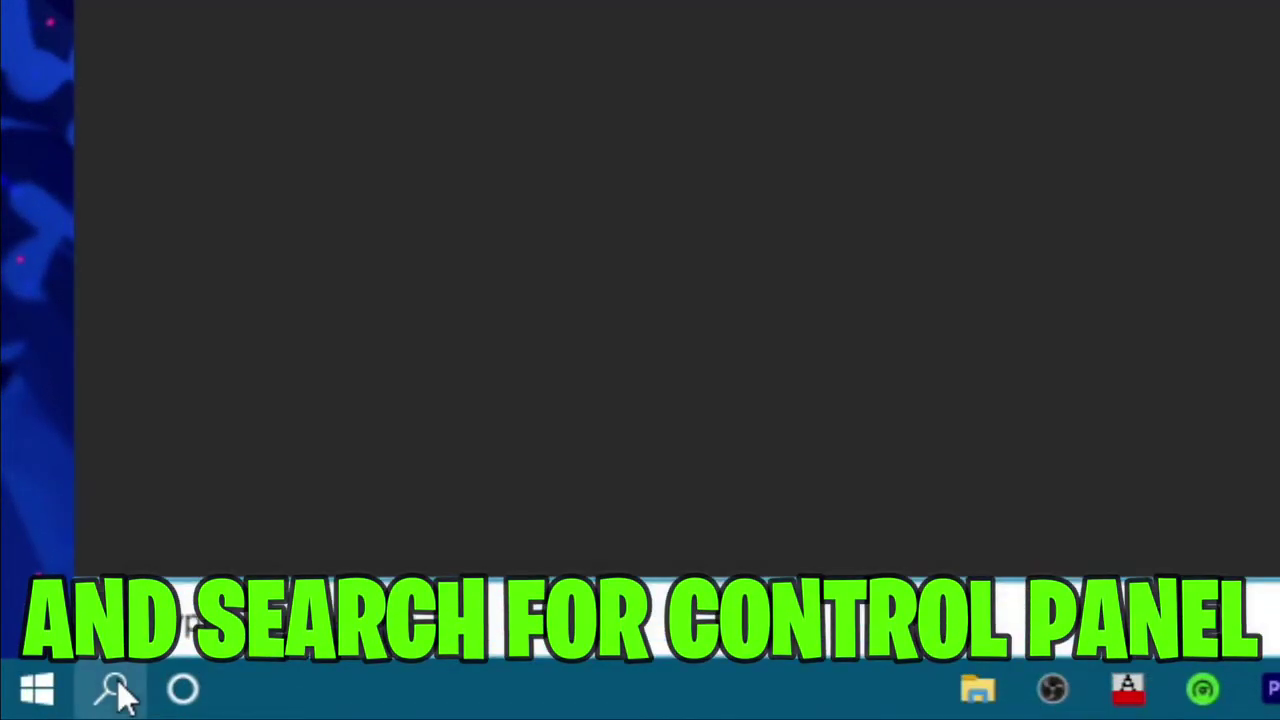
type("control")
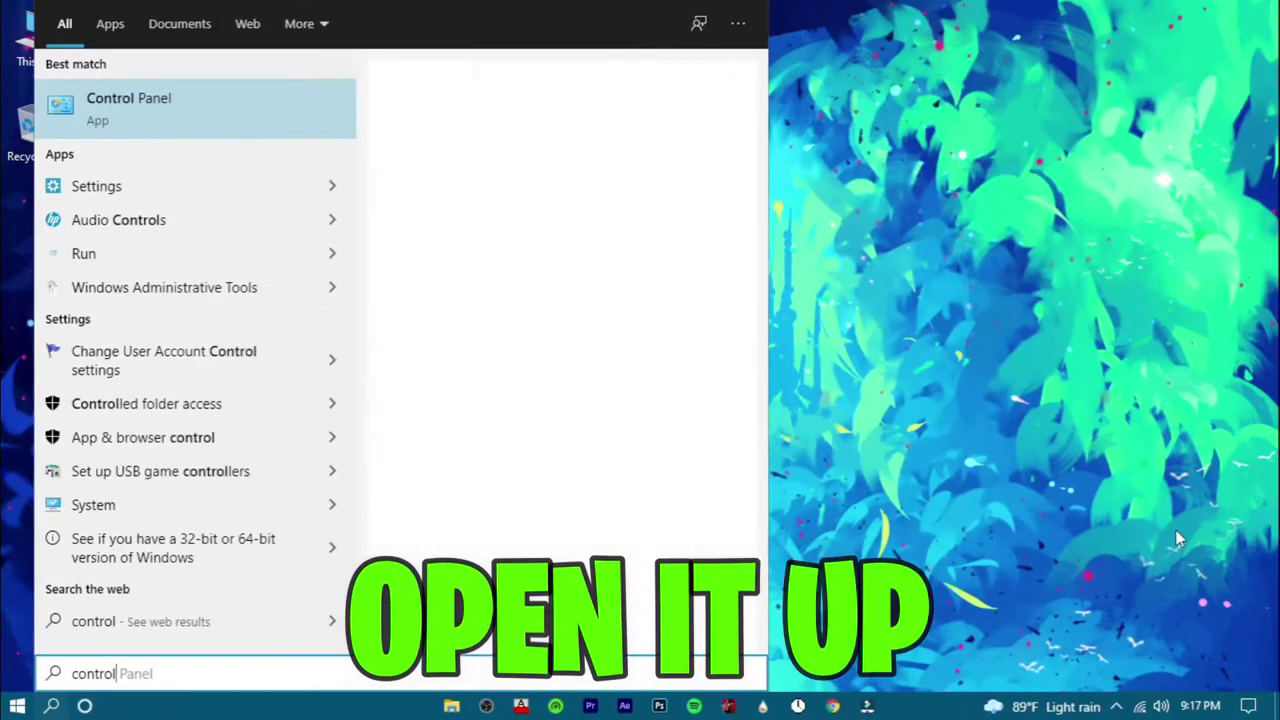
left_click(440, 254)
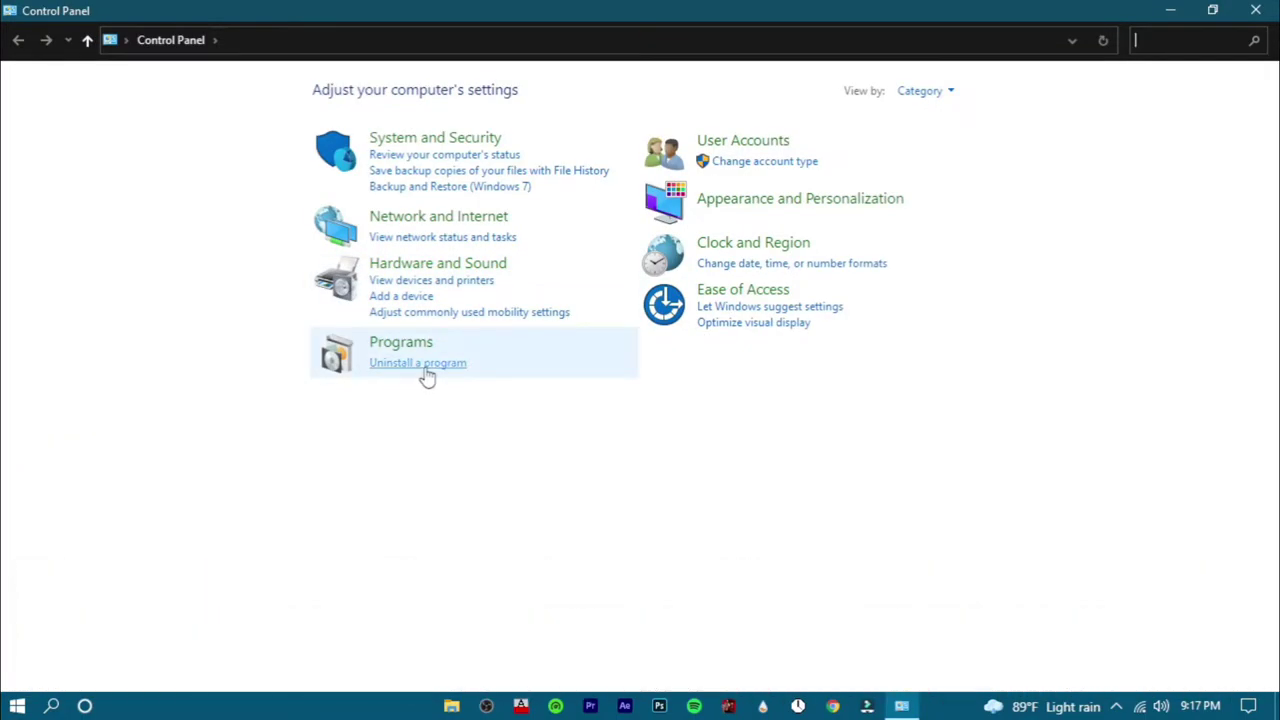
Uninstall 4K Video Downloader and f.lux from Control Panel's installed programs list
left_click(425, 368)
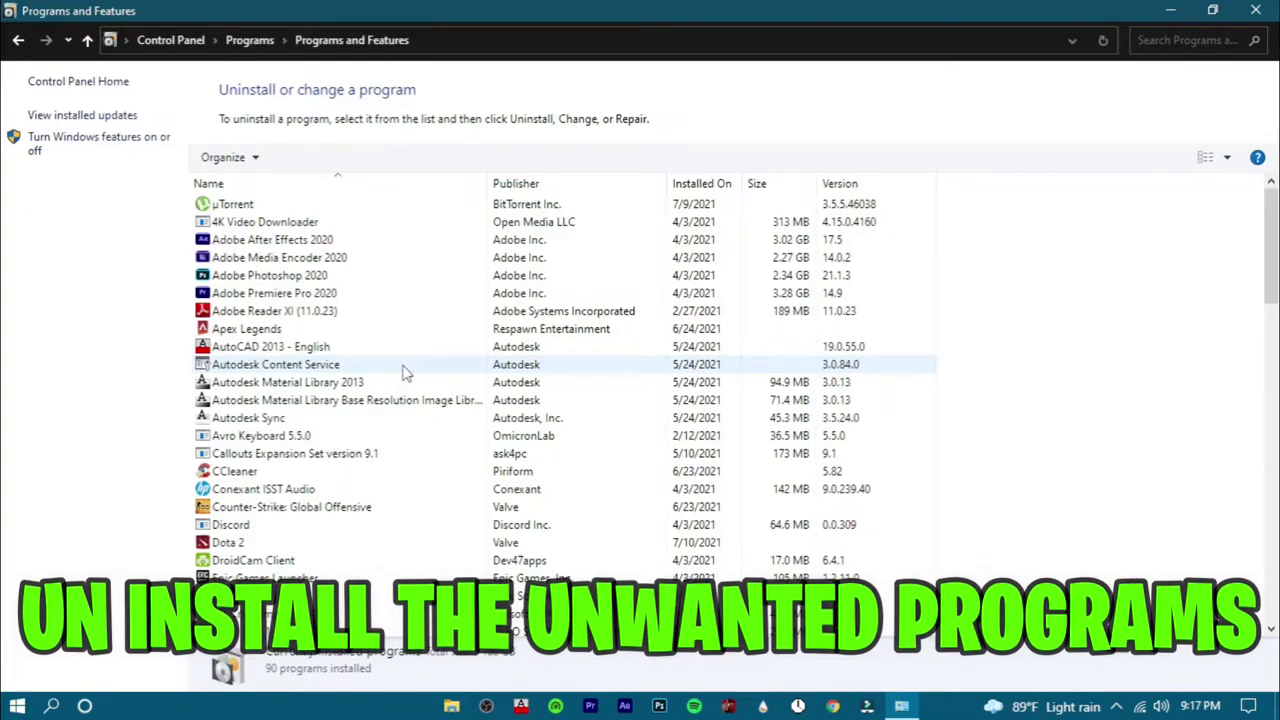
left_click(345, 220)
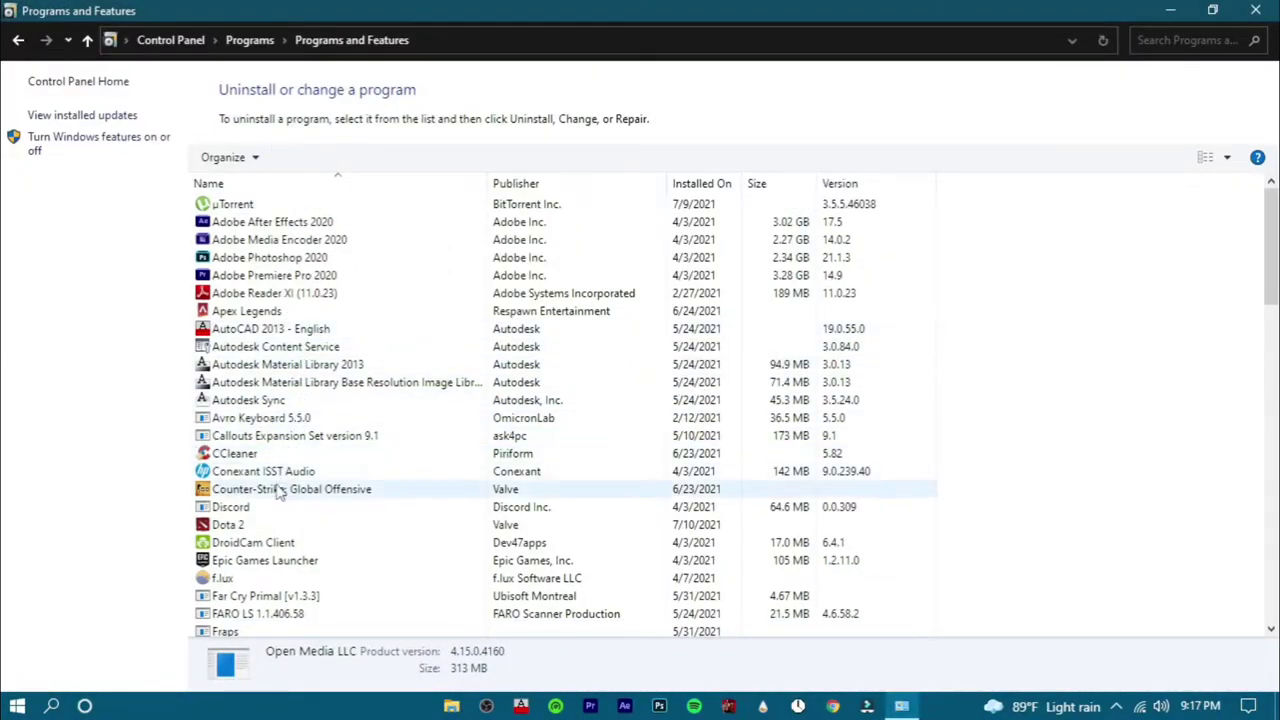
left_click(222, 578)
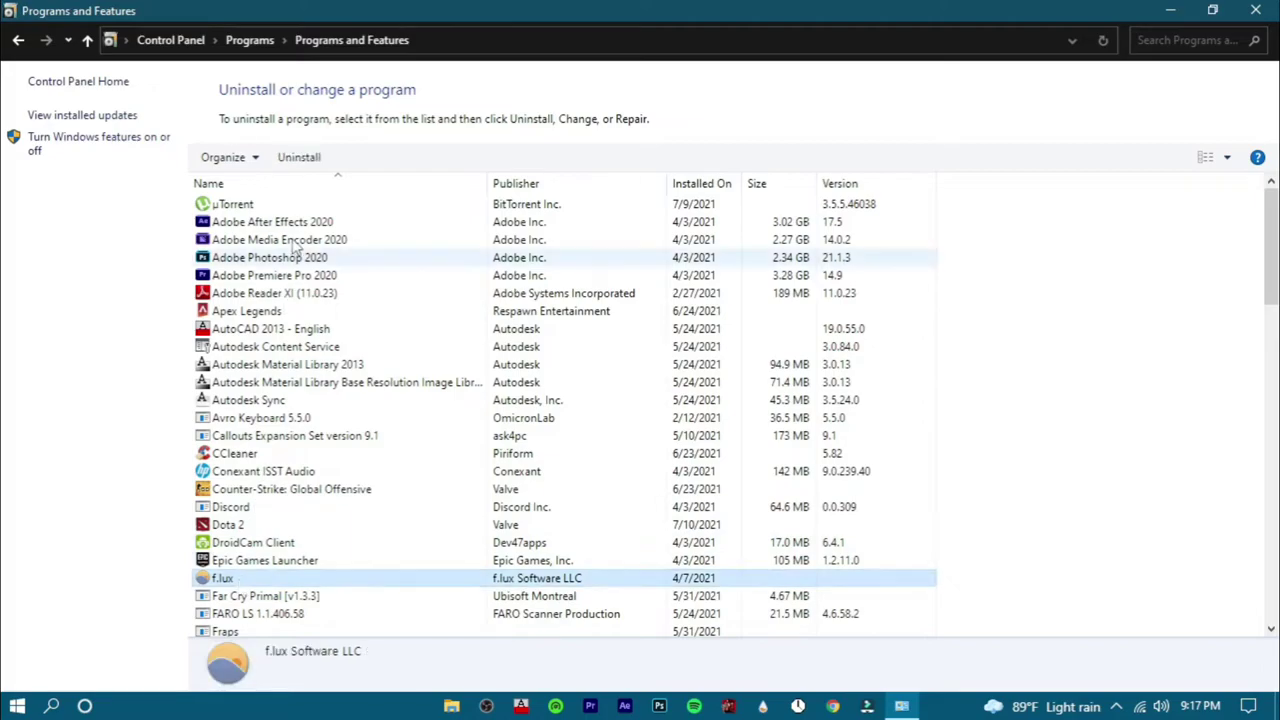
left_click(300, 158)
left_click(744, 505)
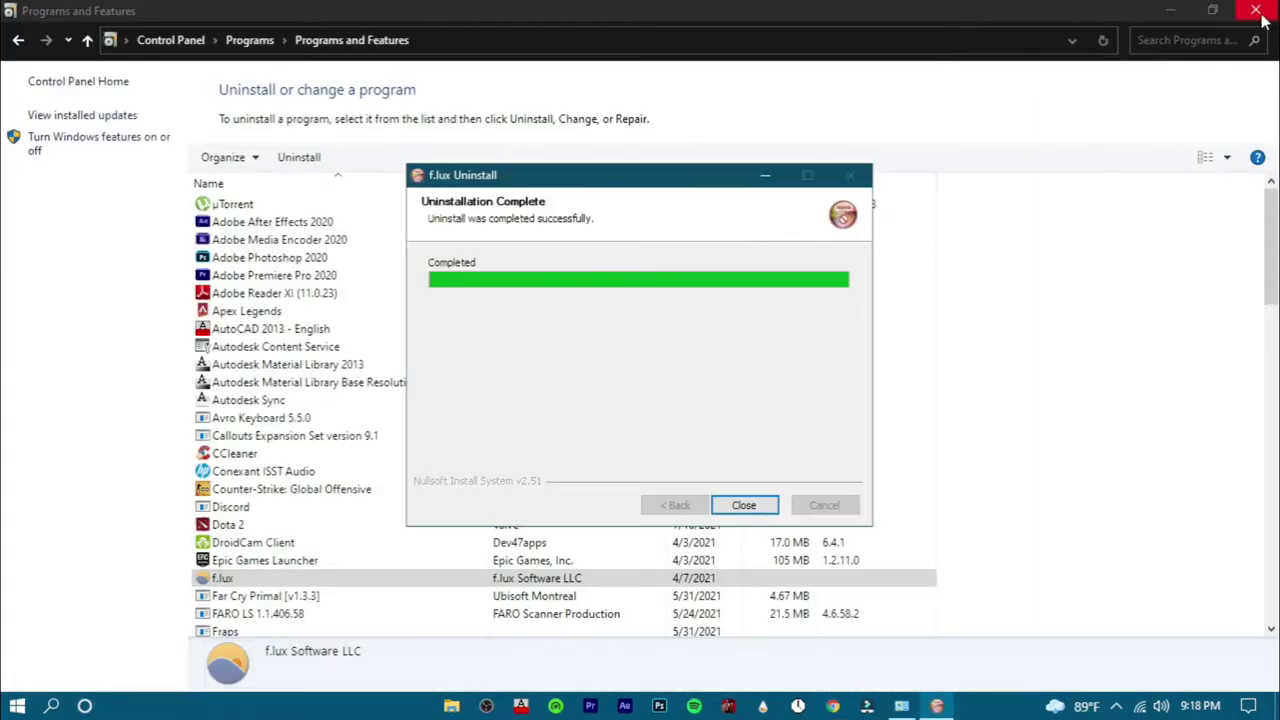
left_click(746, 506)
scroll(1100, 360, "down", 1)
scroll(960, 380, "down", 4)
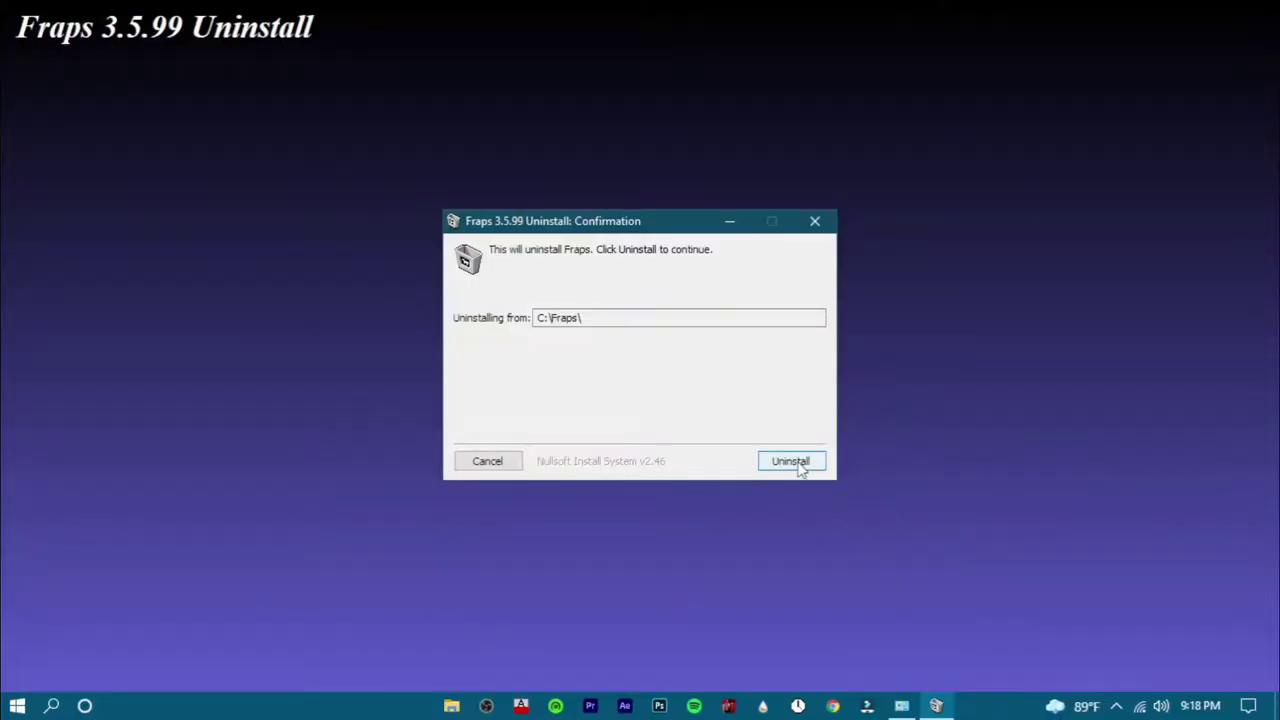
Confirm the Fraps uninstall
left_click(793, 459)
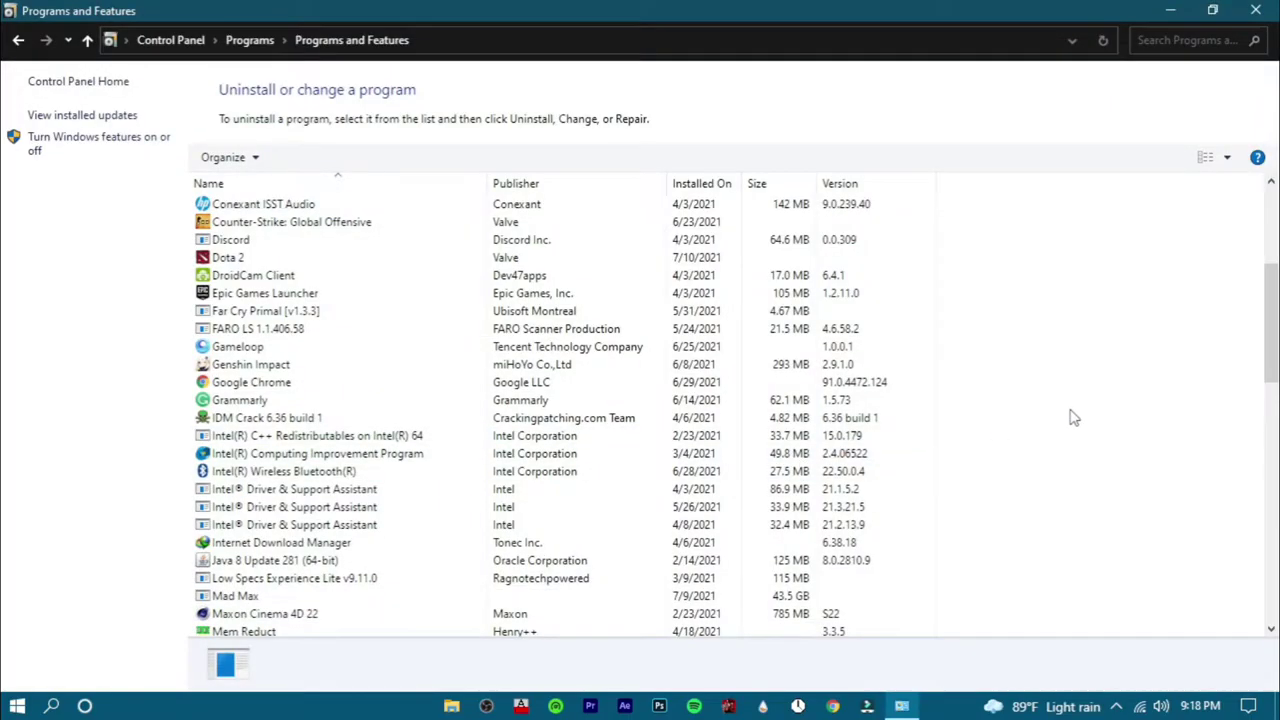
scroll(1071, 415, "down", 3)
scroll(1040, 416, "down", 1)
Uninstall Maxon Cinema 4D 22 and dismiss its completion message
left_click(265, 400)
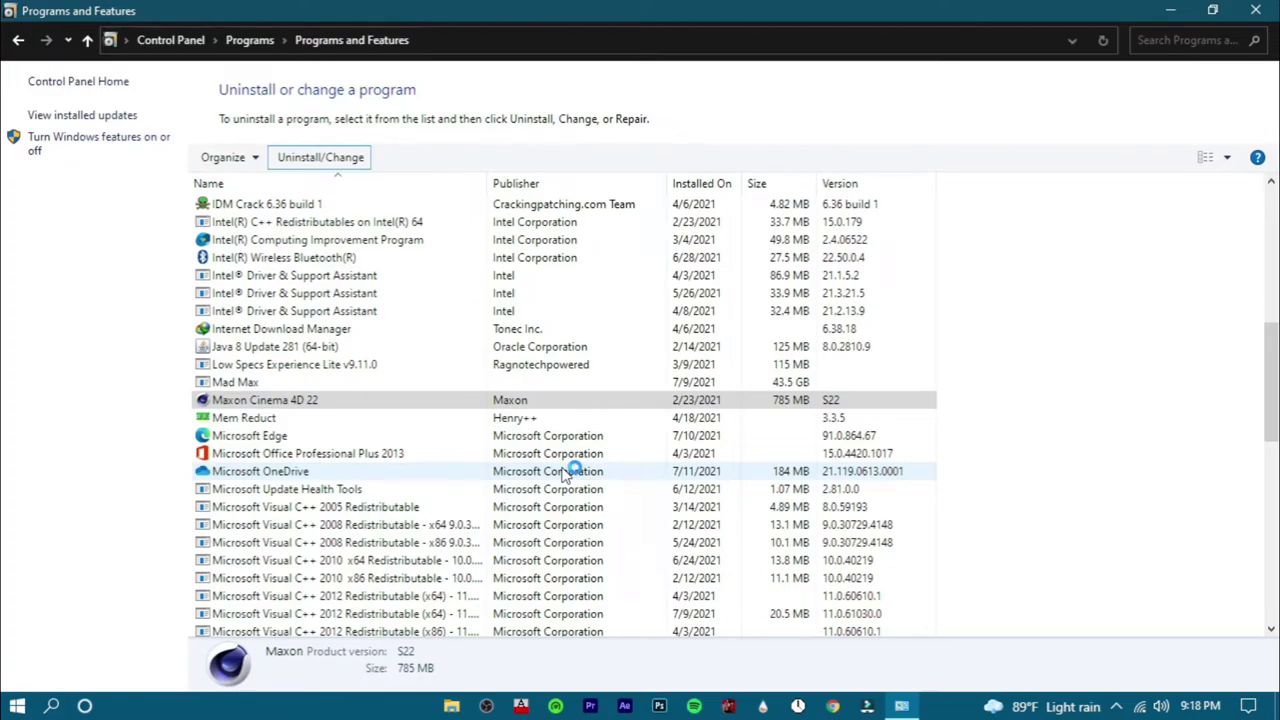
left_click(689, 422)
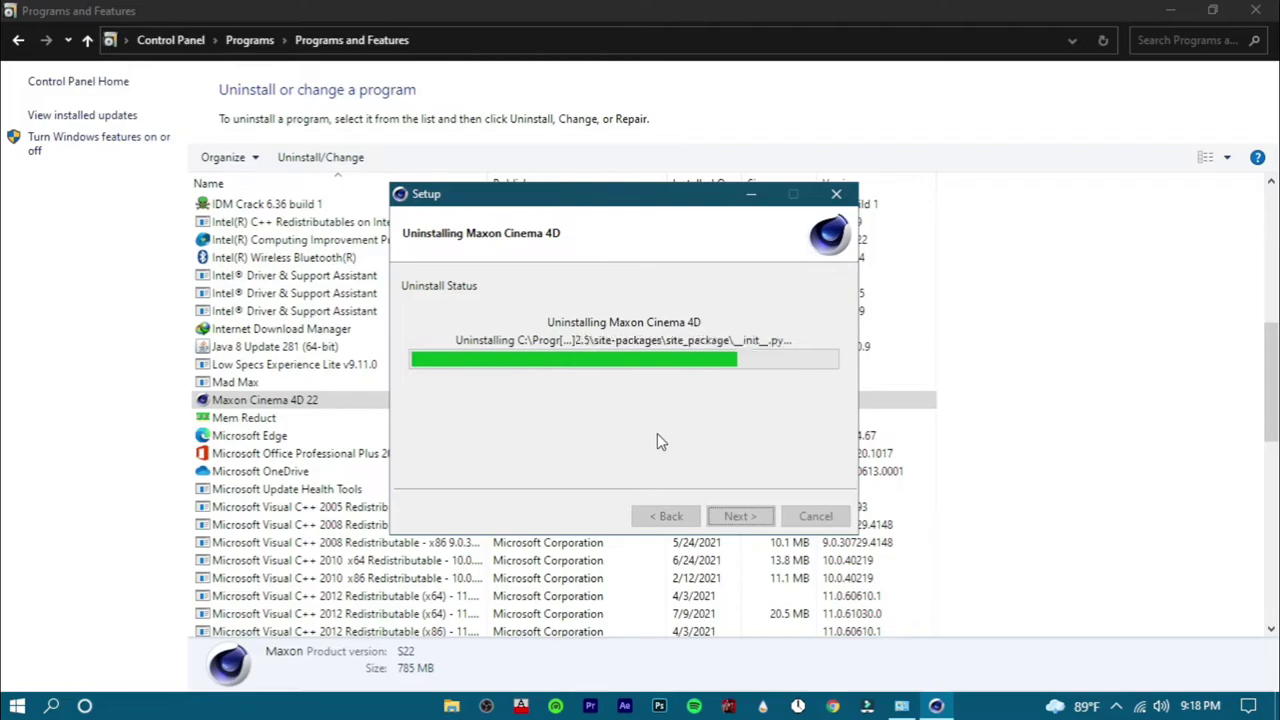
left_click(697, 418)
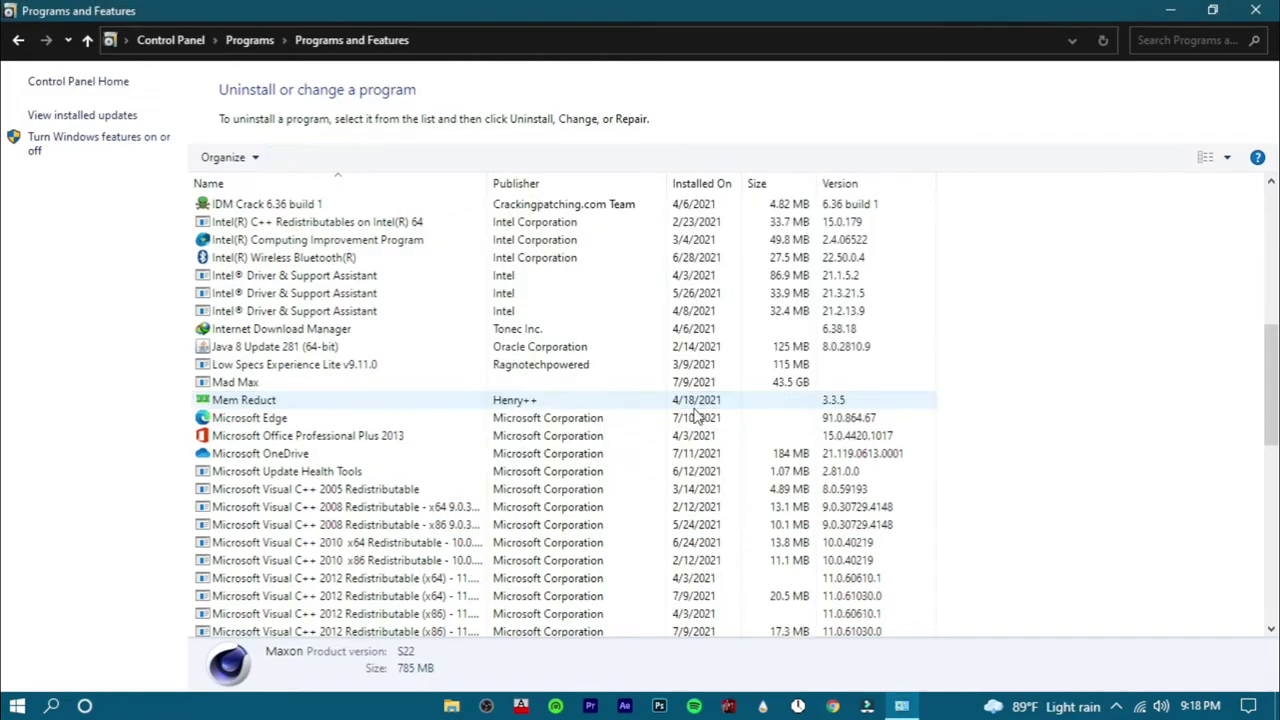
left_click(634, 440)
scroll(1069, 506, "down", 4)
scroll(1069, 506, "down", 3)
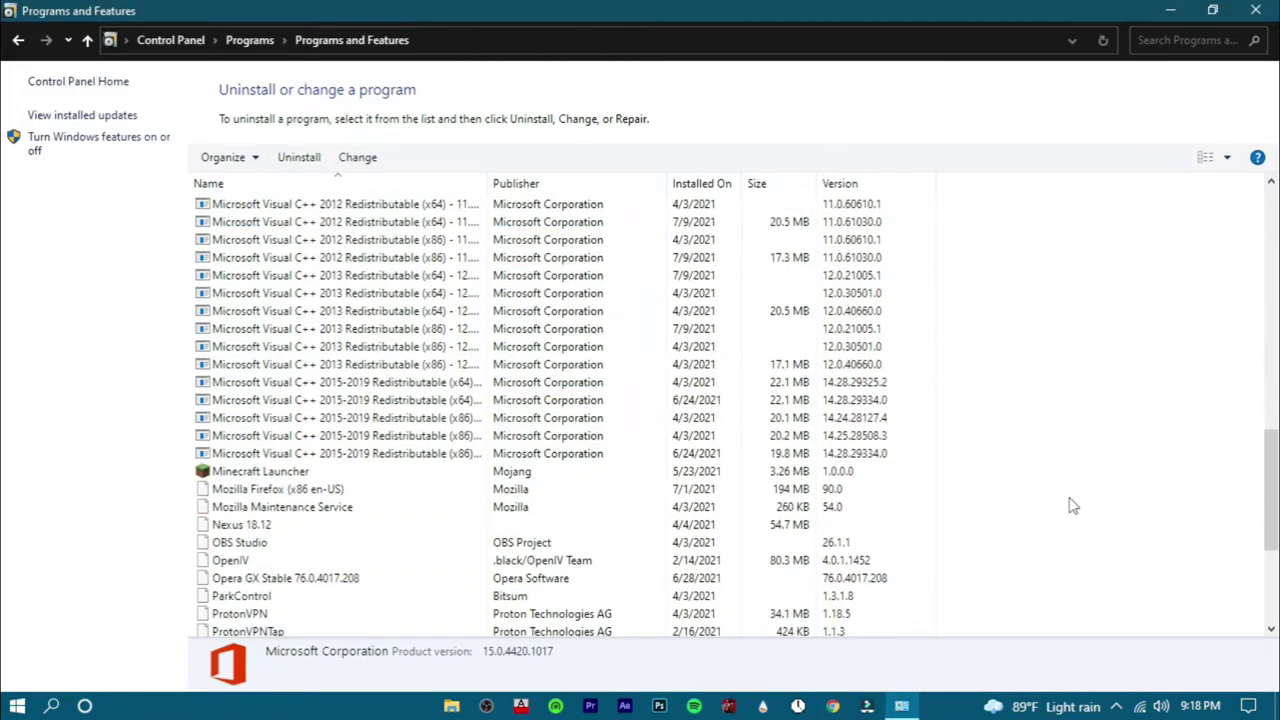
scroll(1069, 506, "down", 2)
Uninstall Nexus 18.12, clearing its settings, skipping the survey and keeping the shared system file
left_click(278, 420)
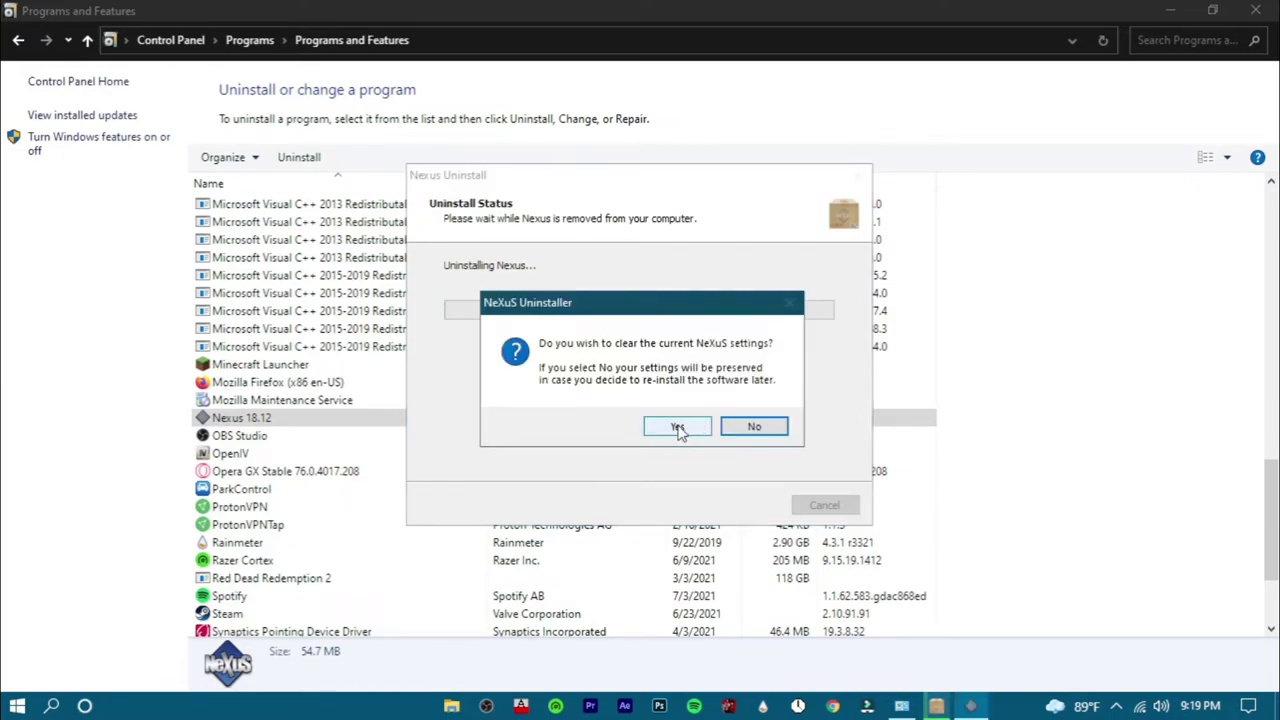
left_click(677, 429)
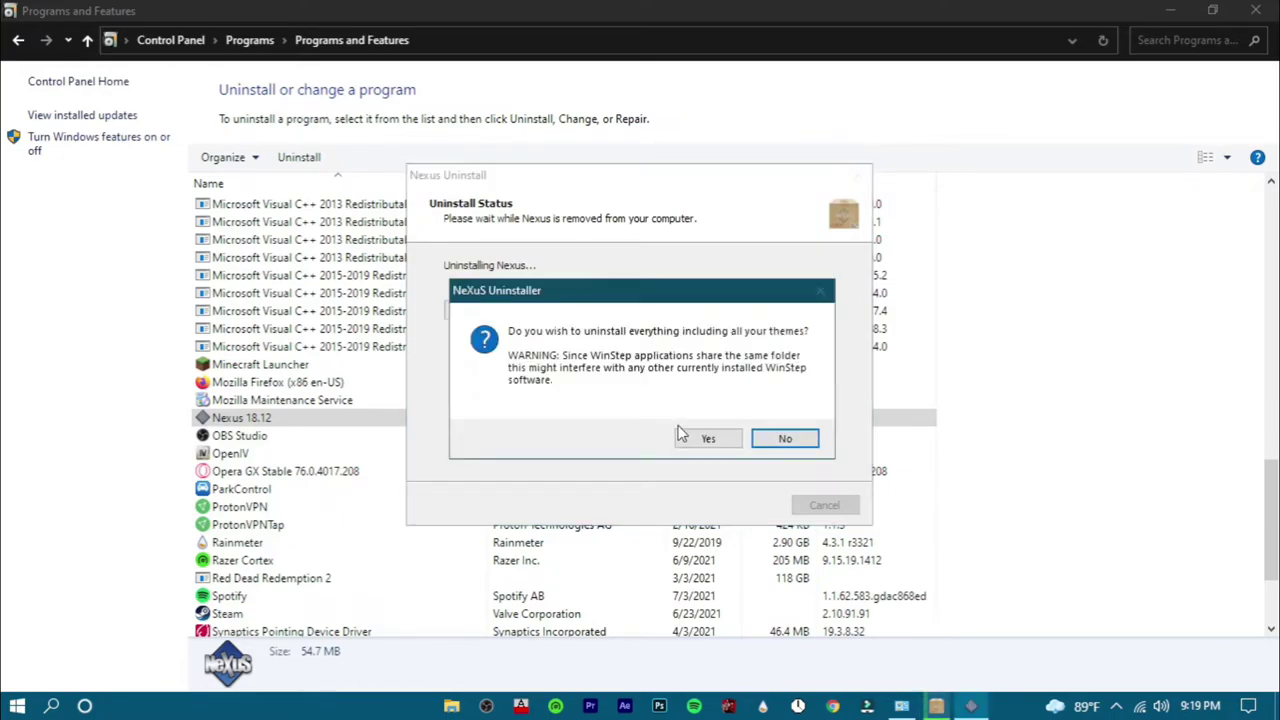
left_click(684, 434)
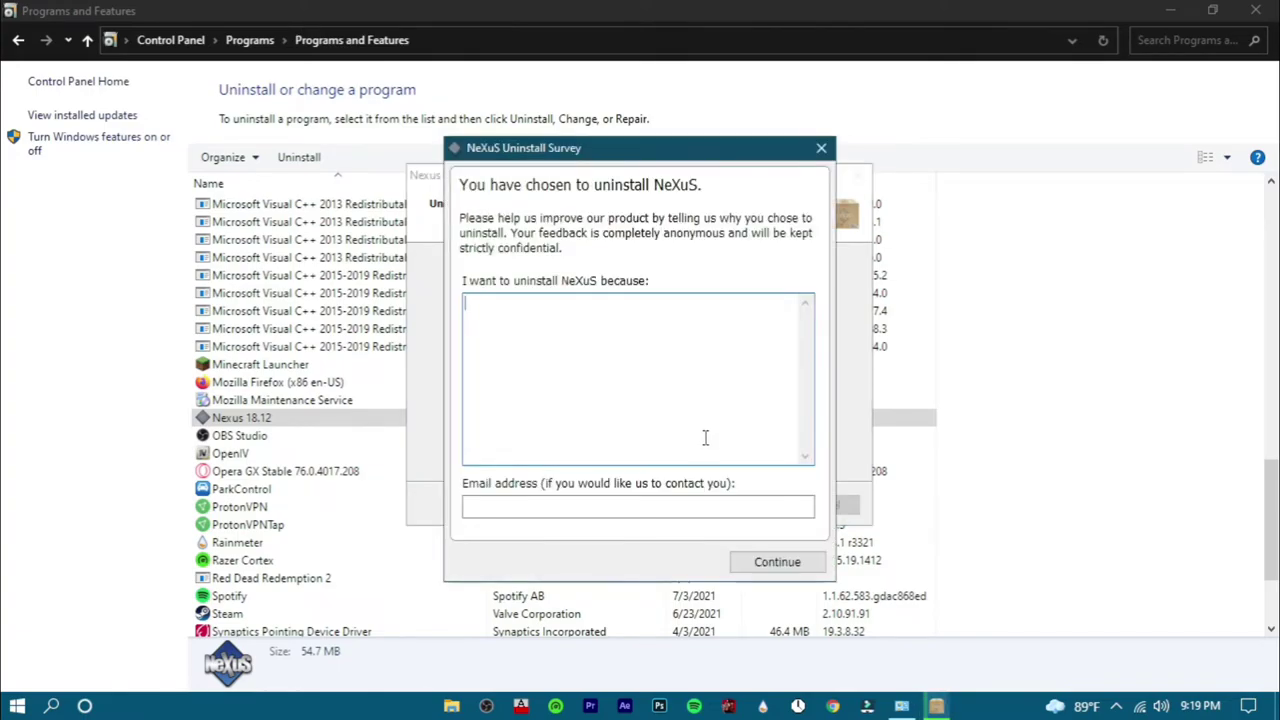
left_click(795, 563)
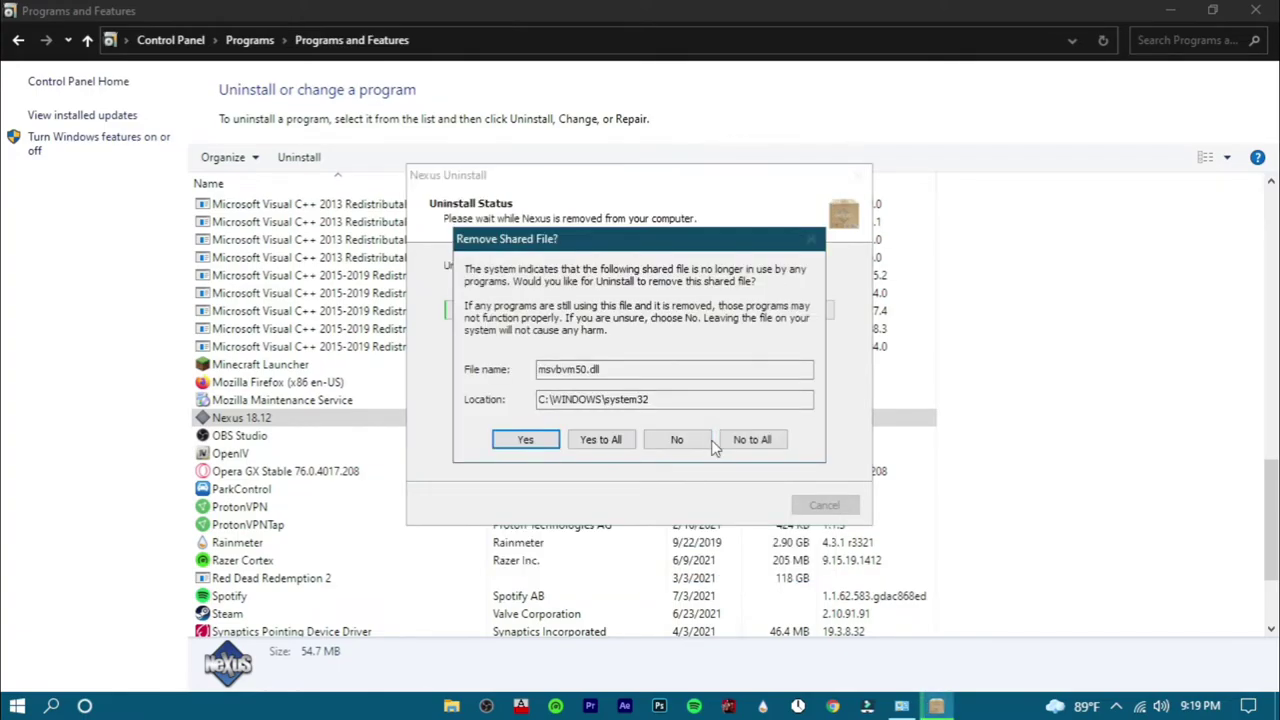
left_click(596, 440)
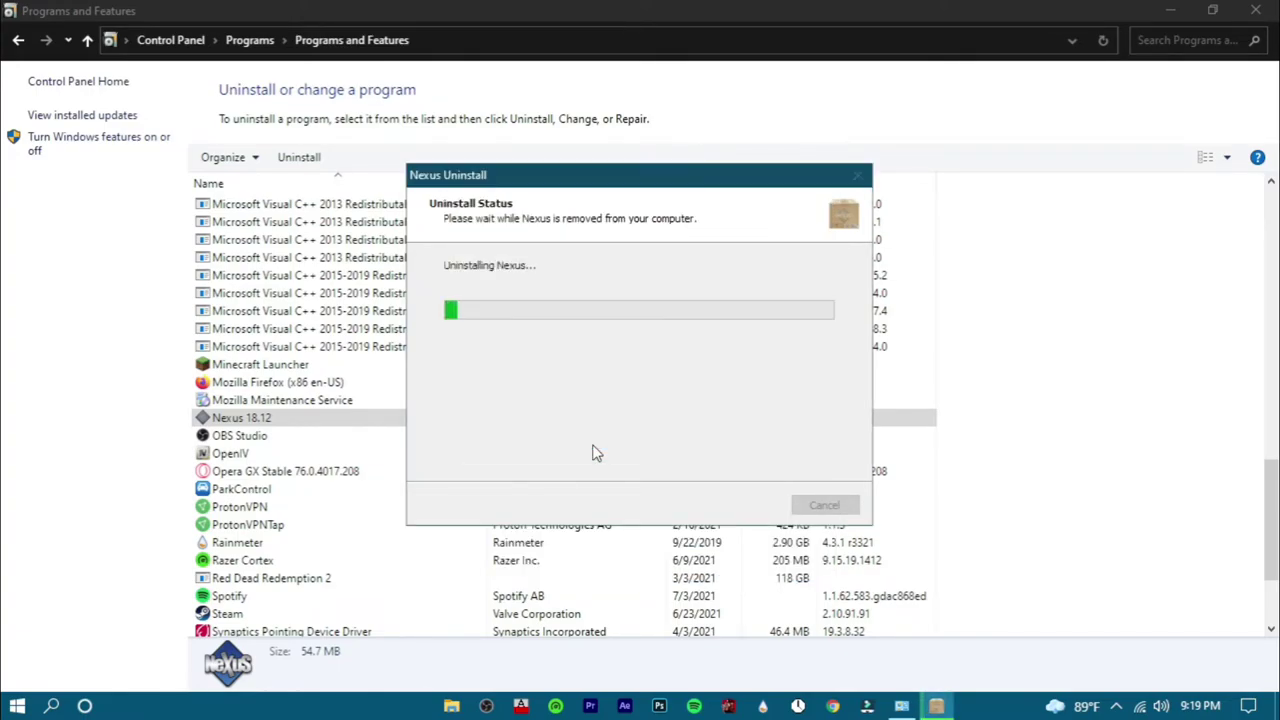
left_click(757, 420)
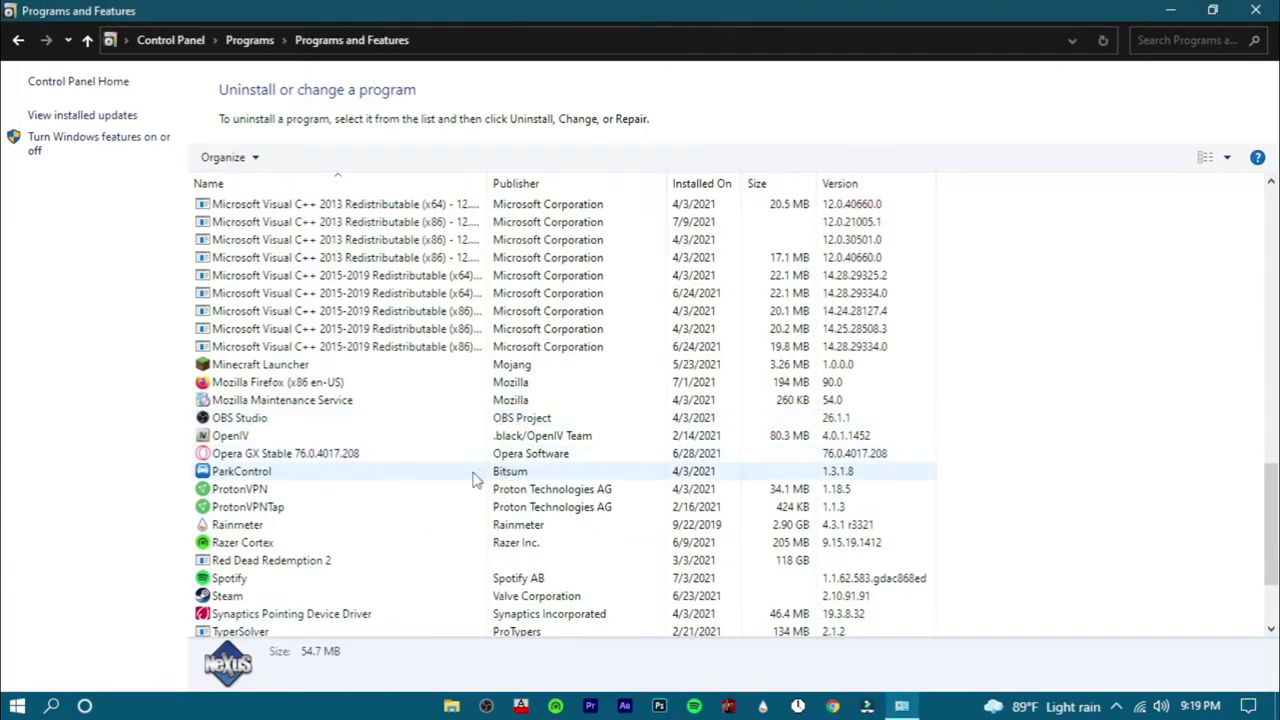
scroll(437, 489, "down", 2)
scroll(445, 487, "down", 1)
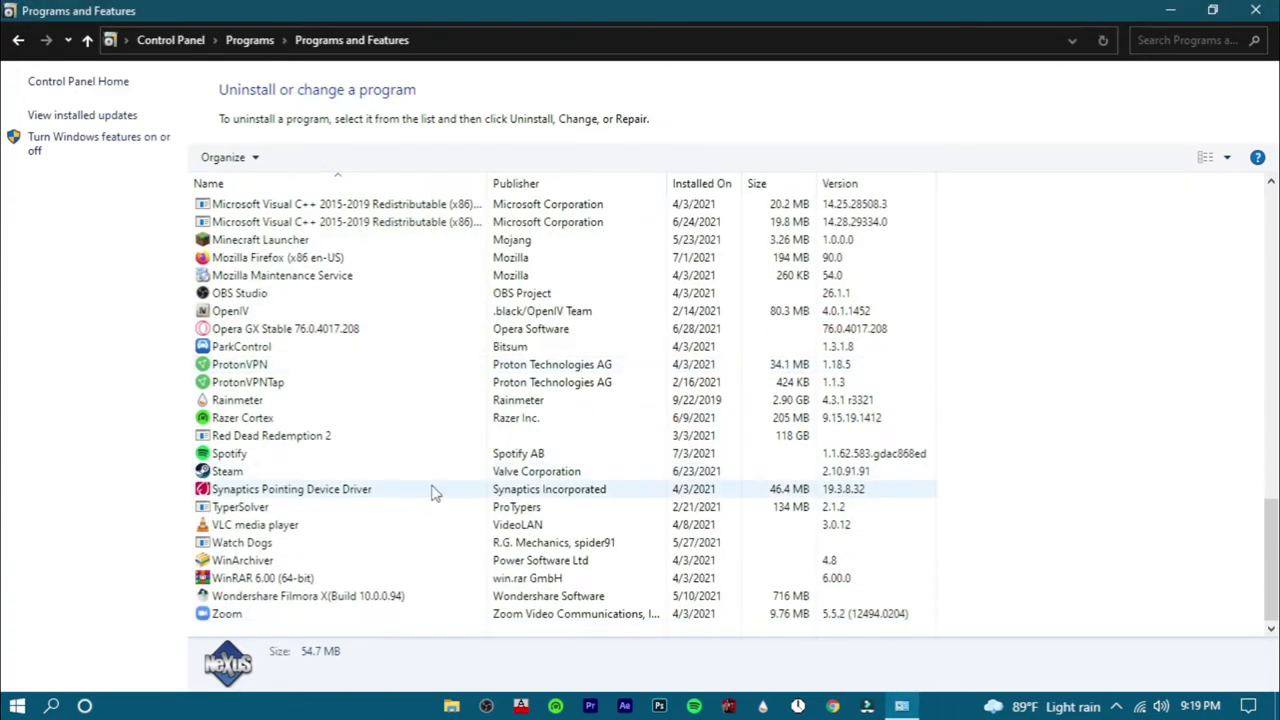